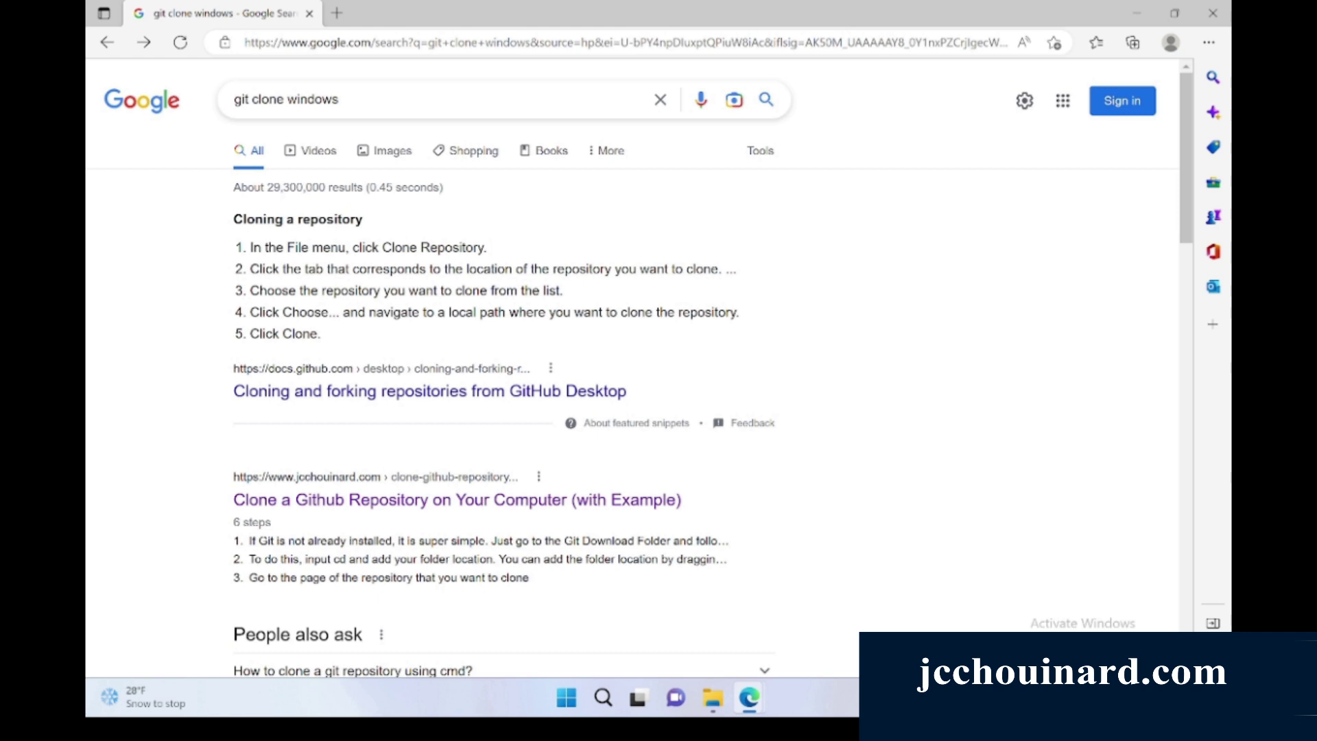
- Open JC Chouinard's 'Clone a Github Repository on Your Computer (with Example)' article from Google
left_click(457, 500)
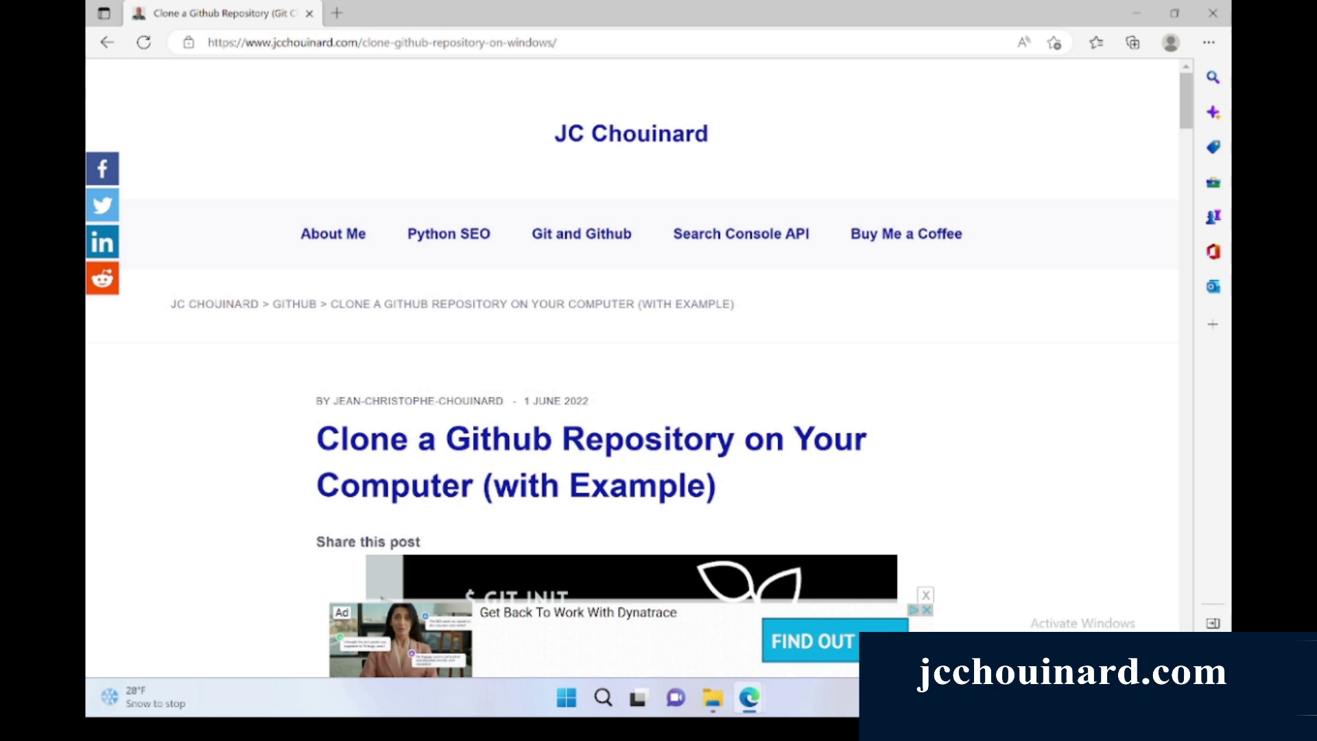
scroll(632, 361, "down", 4)
scroll(632, 360, "down", 3)
scroll(632, 360, "down", 3)
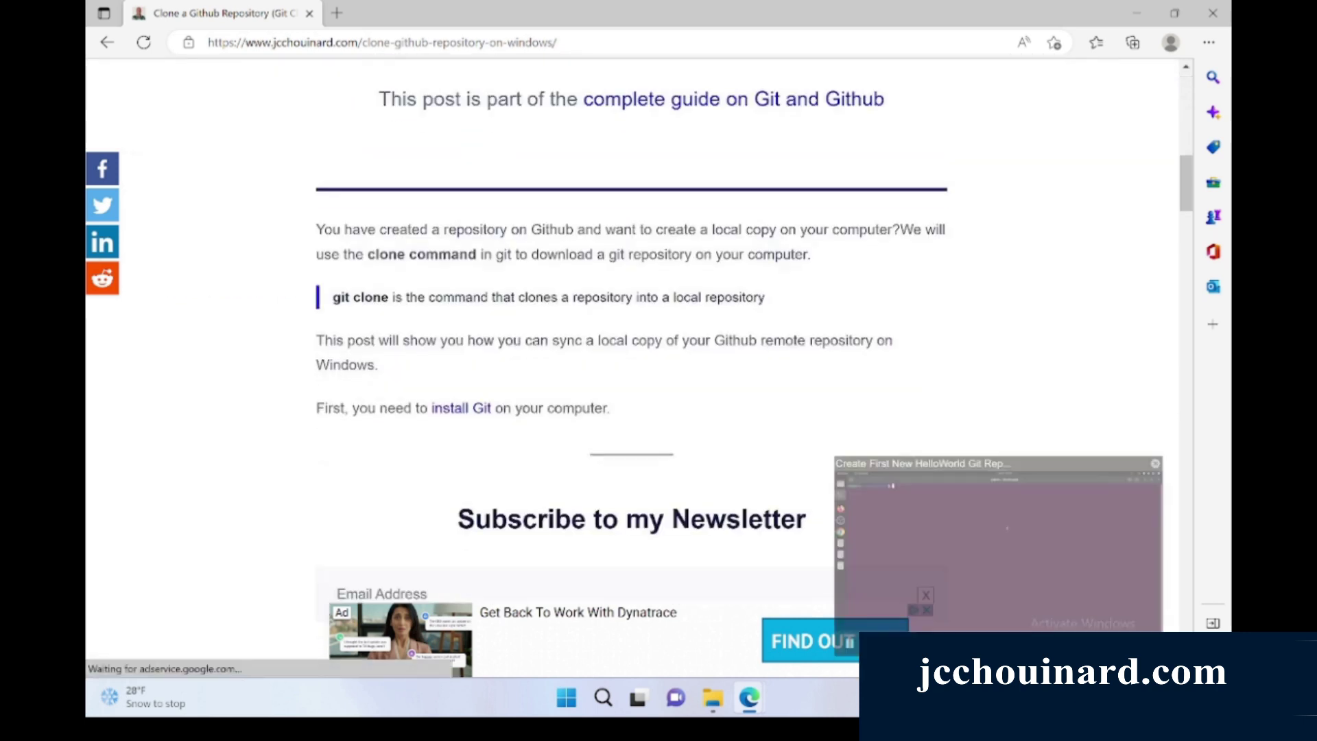
scroll(632, 360, "down", 2)
scroll(632, 360, "up", 2)
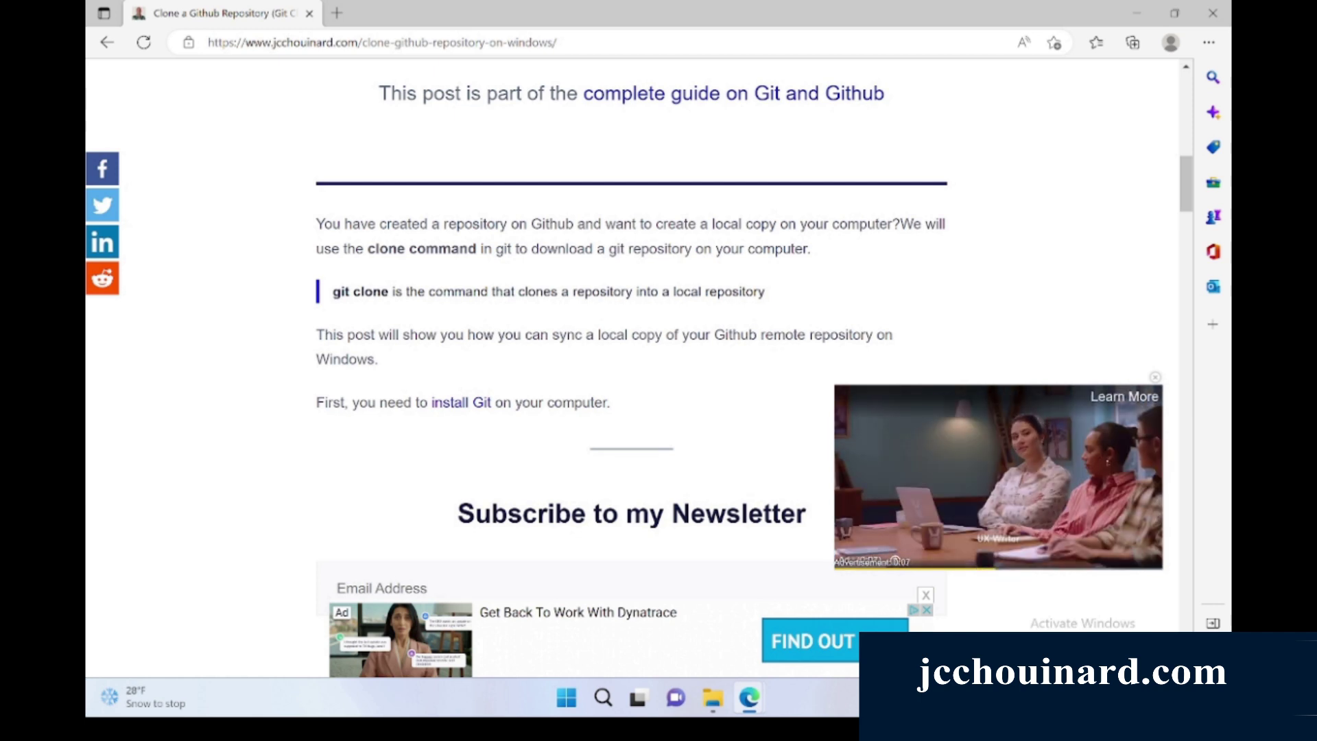
- In an enlarged Command Prompt, run git --version, which reports 2.39.1.windows.1
left_click(603, 699)
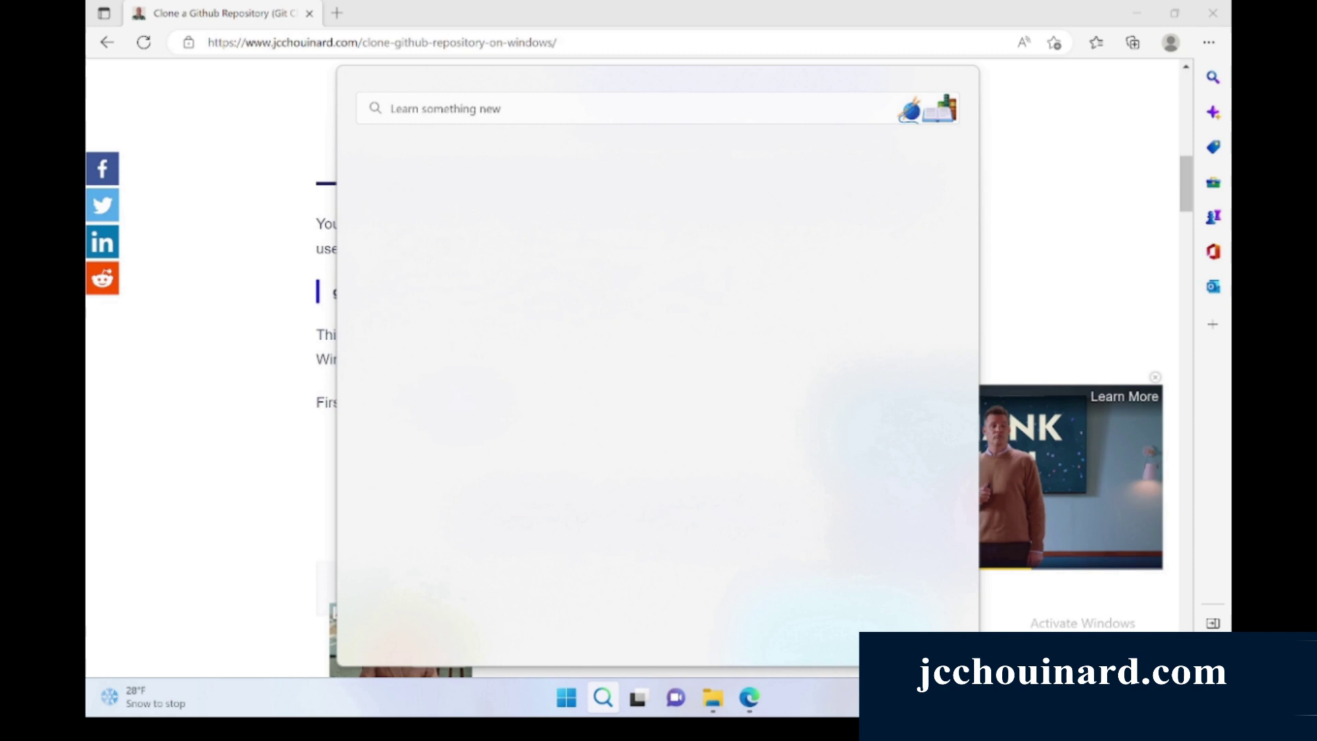
key("Escape")
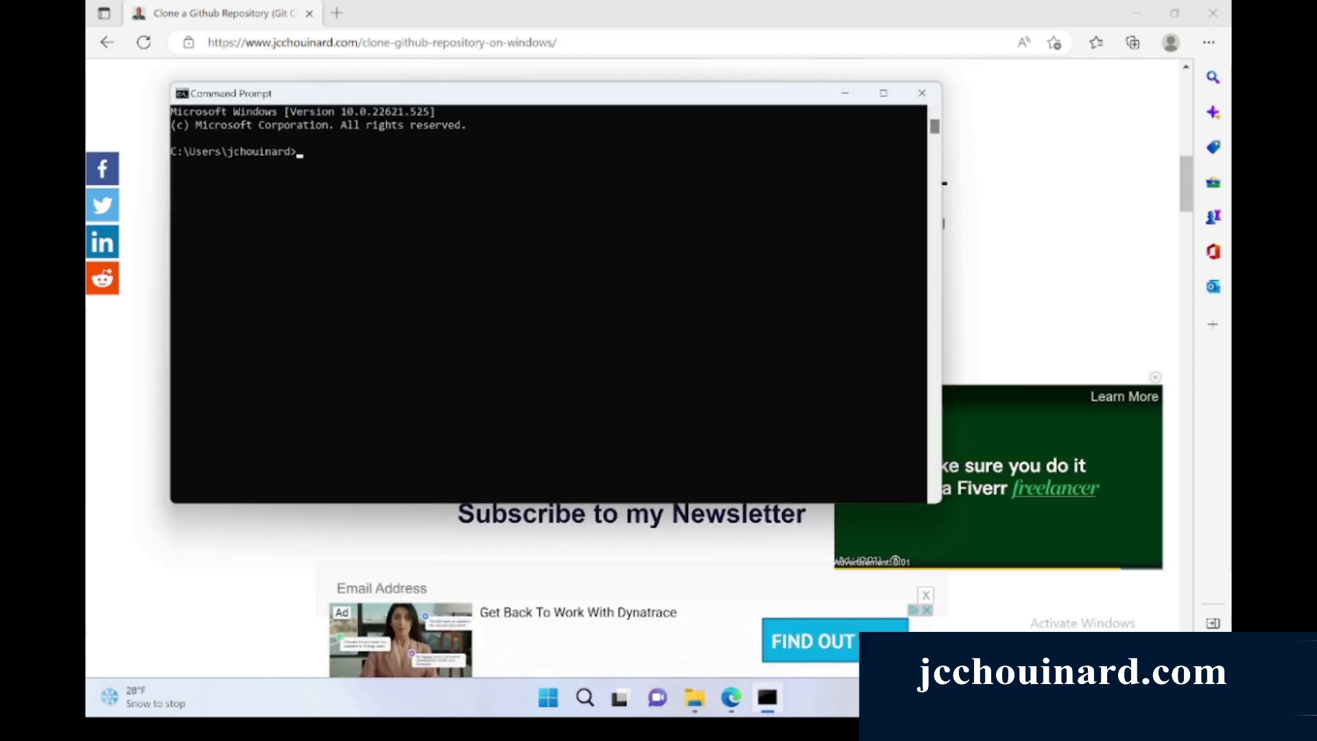
scroll(549, 299, "down", 1)
scroll(548, 299, "up", 2)
scroll(549, 298, "up", 2)
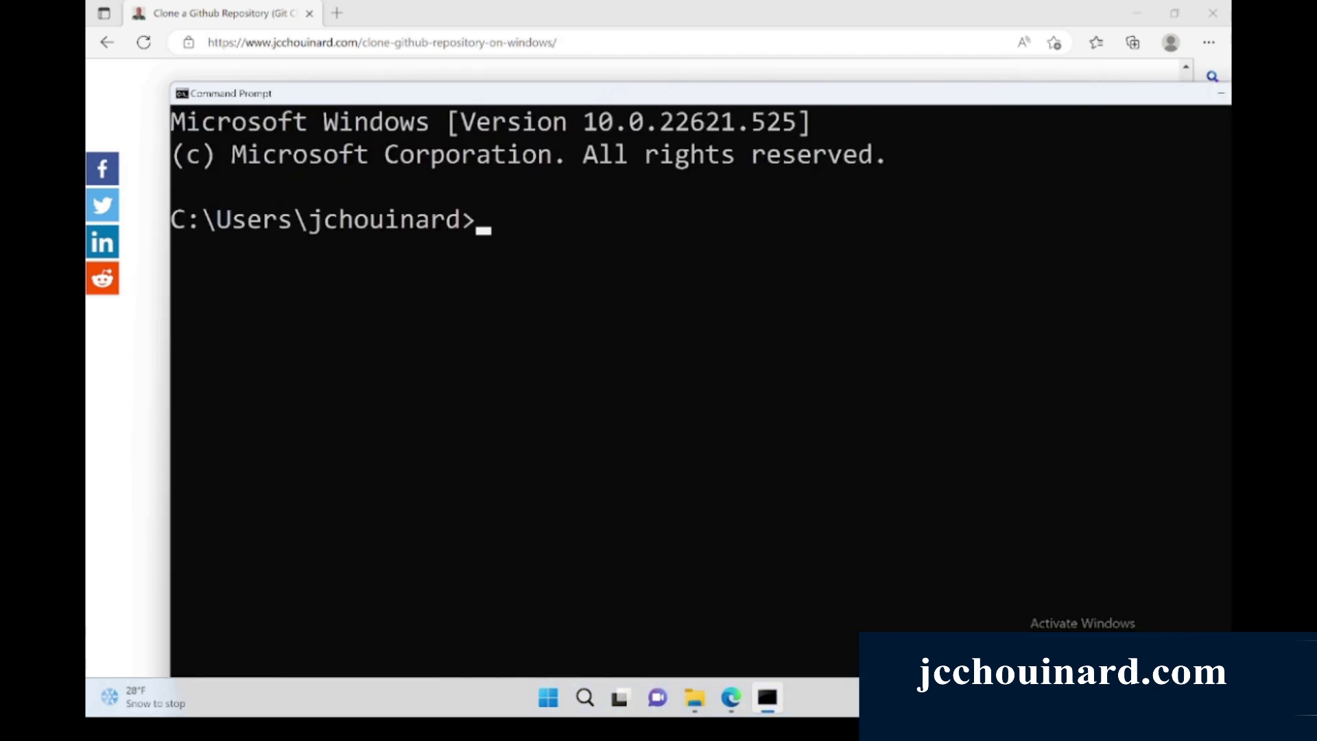
scroll(549, 299, "down", 1)
type("git -")
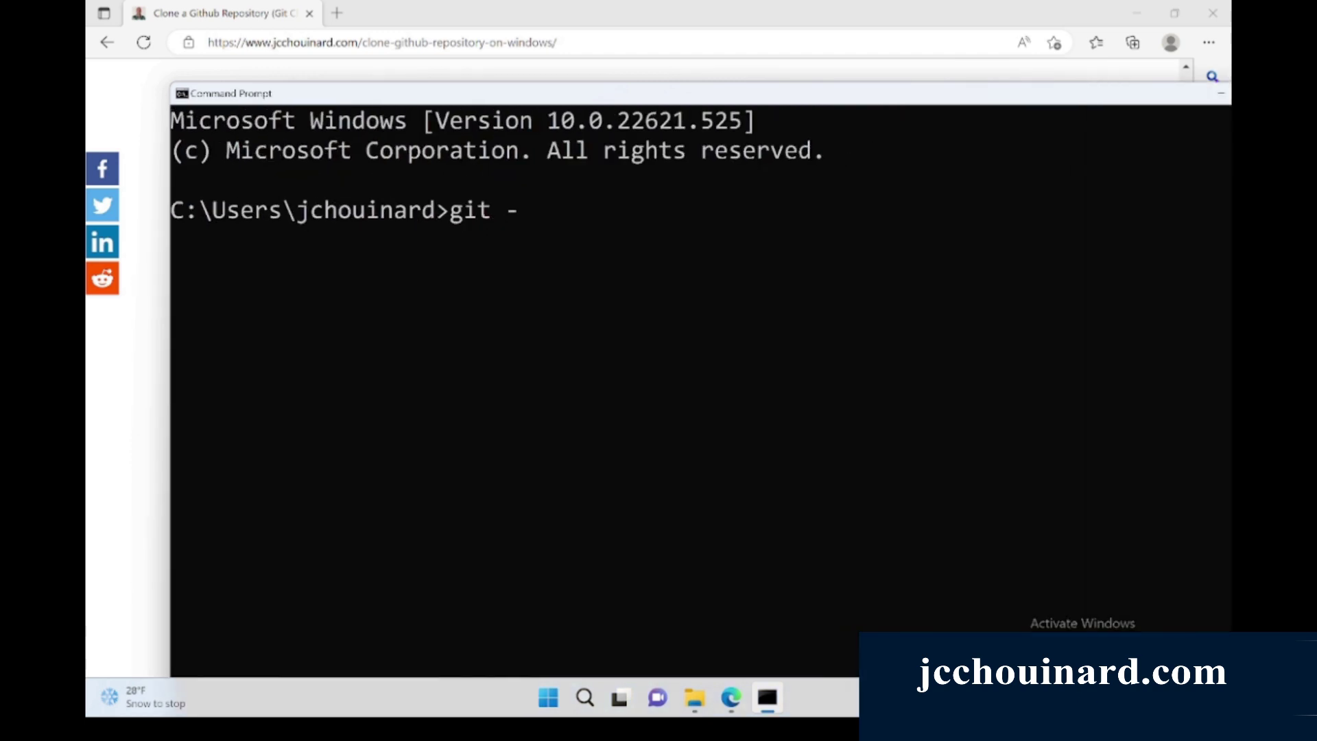
type("-ver")
type("sion")
key("Return")
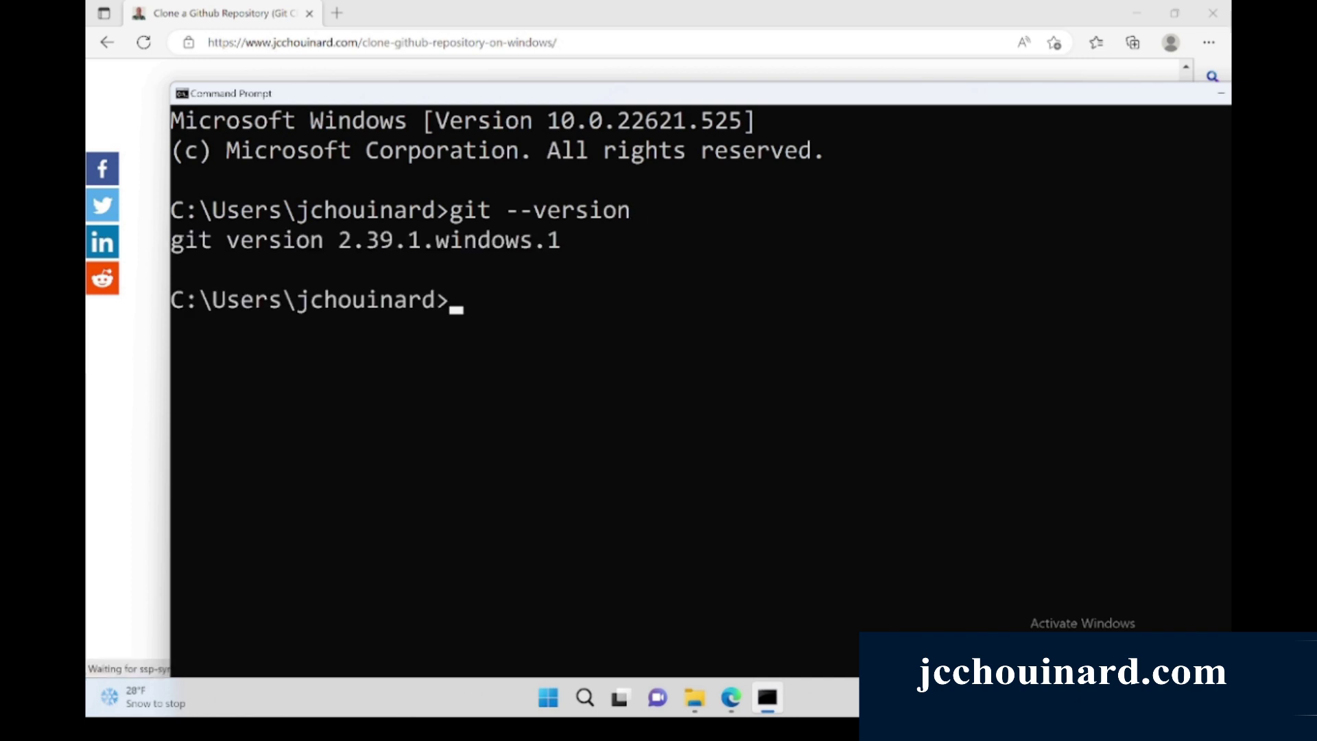
mouse_move(409, 240)
left_mouse_down()
mouse_move(602, 240)
mouse_move(171, 240)
left_mouse_up()
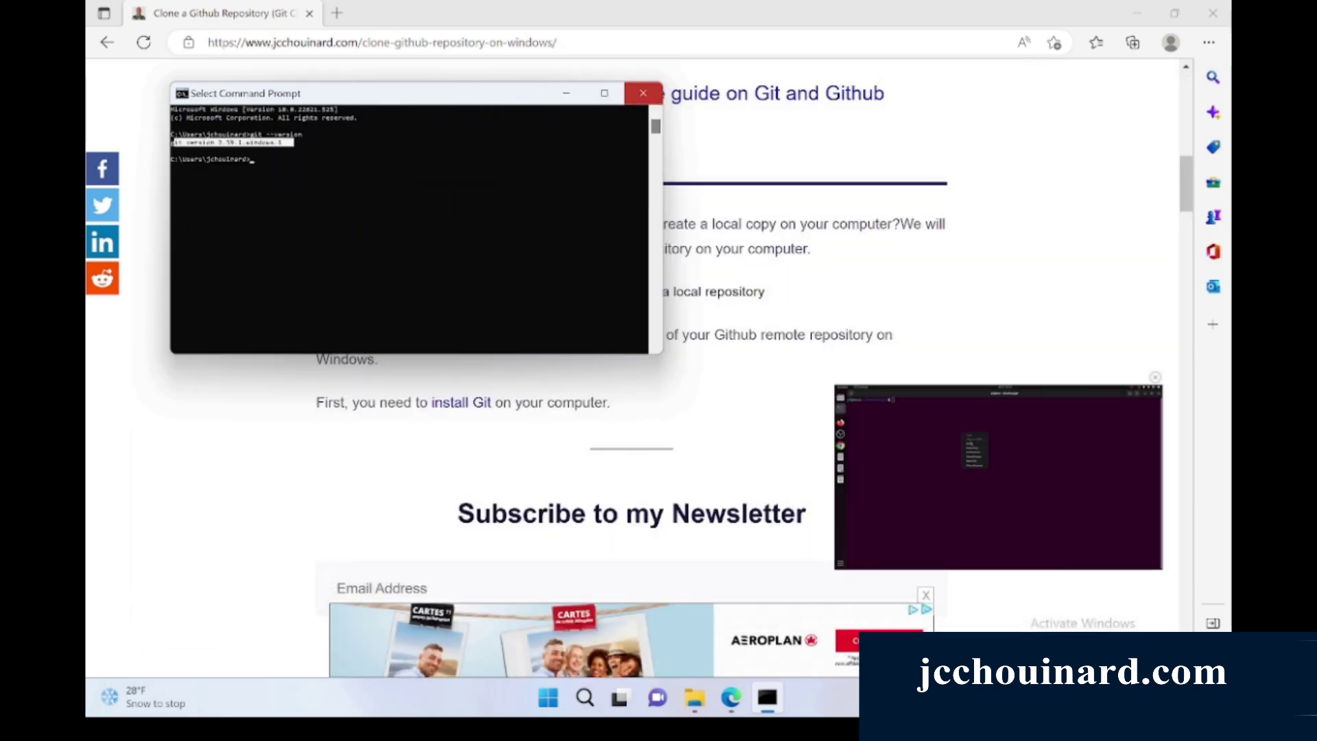
- Open jcchouinard.com's 'Install Git on Windows and Mac OS X' in a new tab, then load git-scm.com
left_click(643, 93)
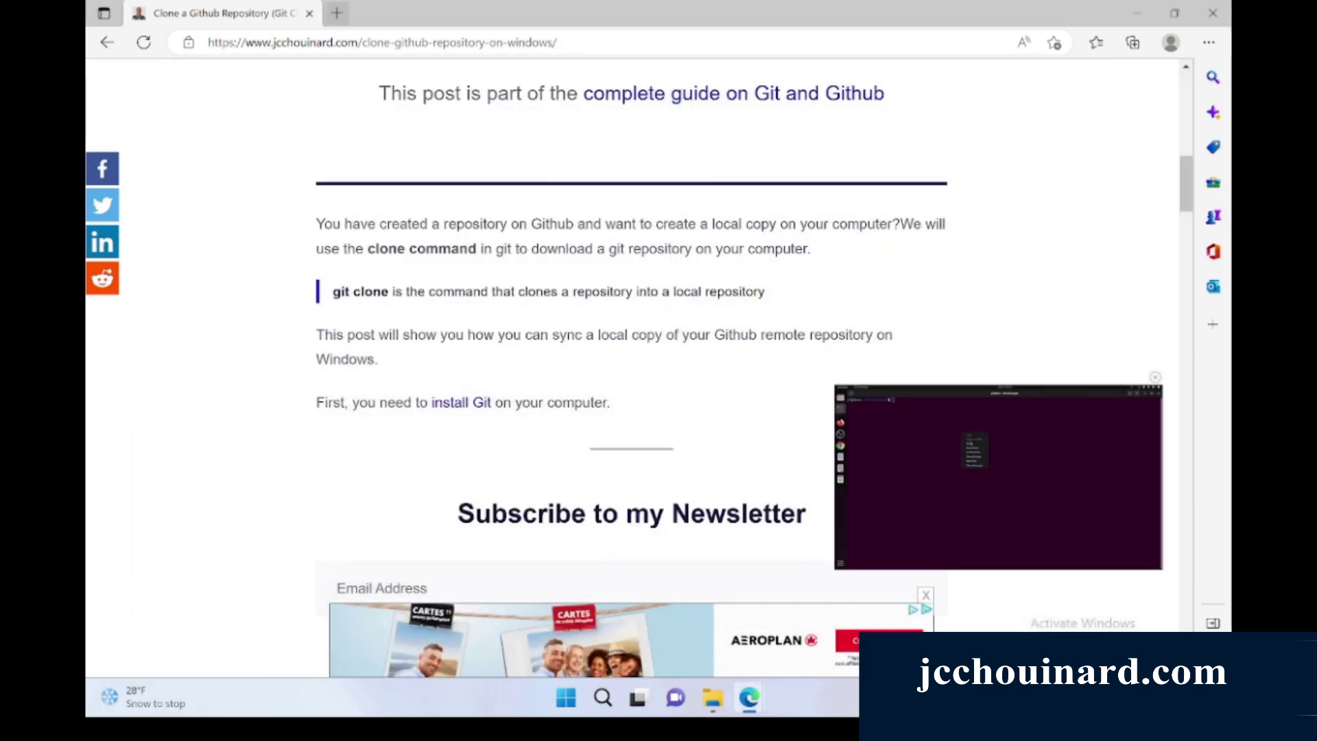
key("ctrl+t")
type("j")
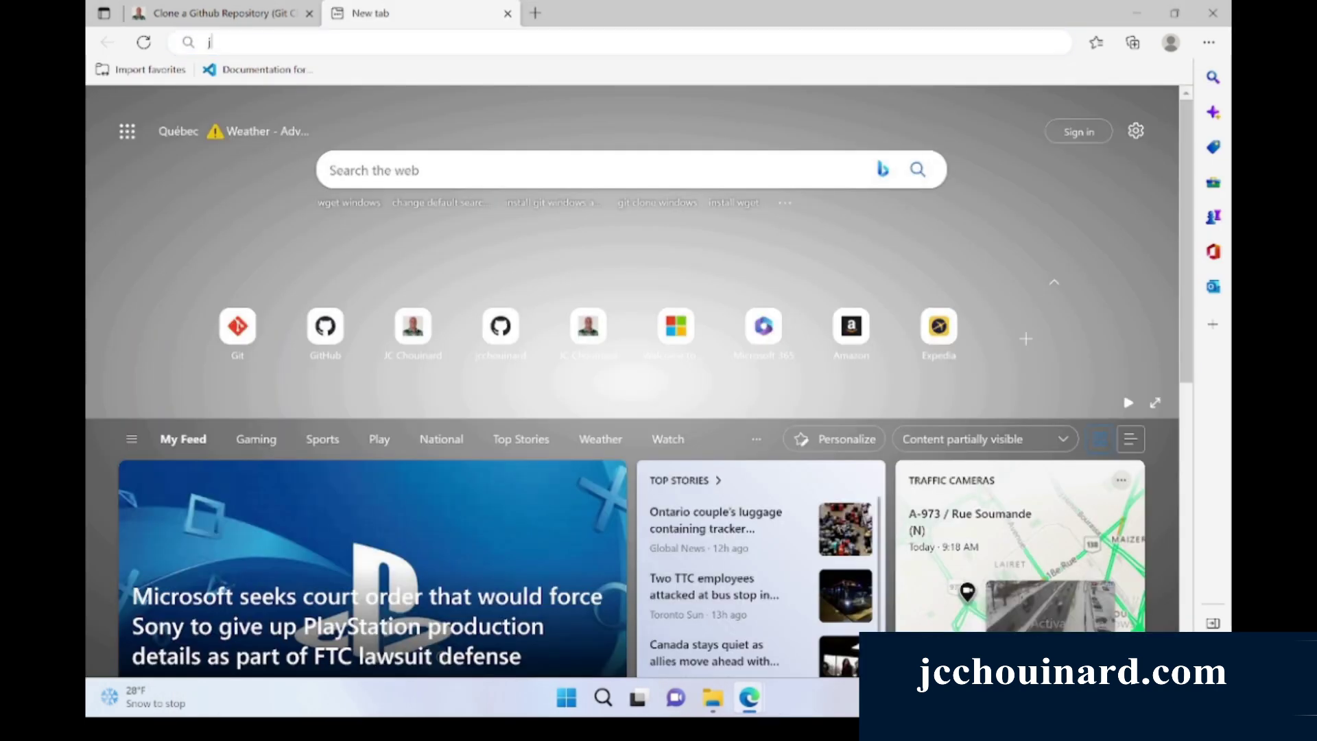
type("cchouinard.co")
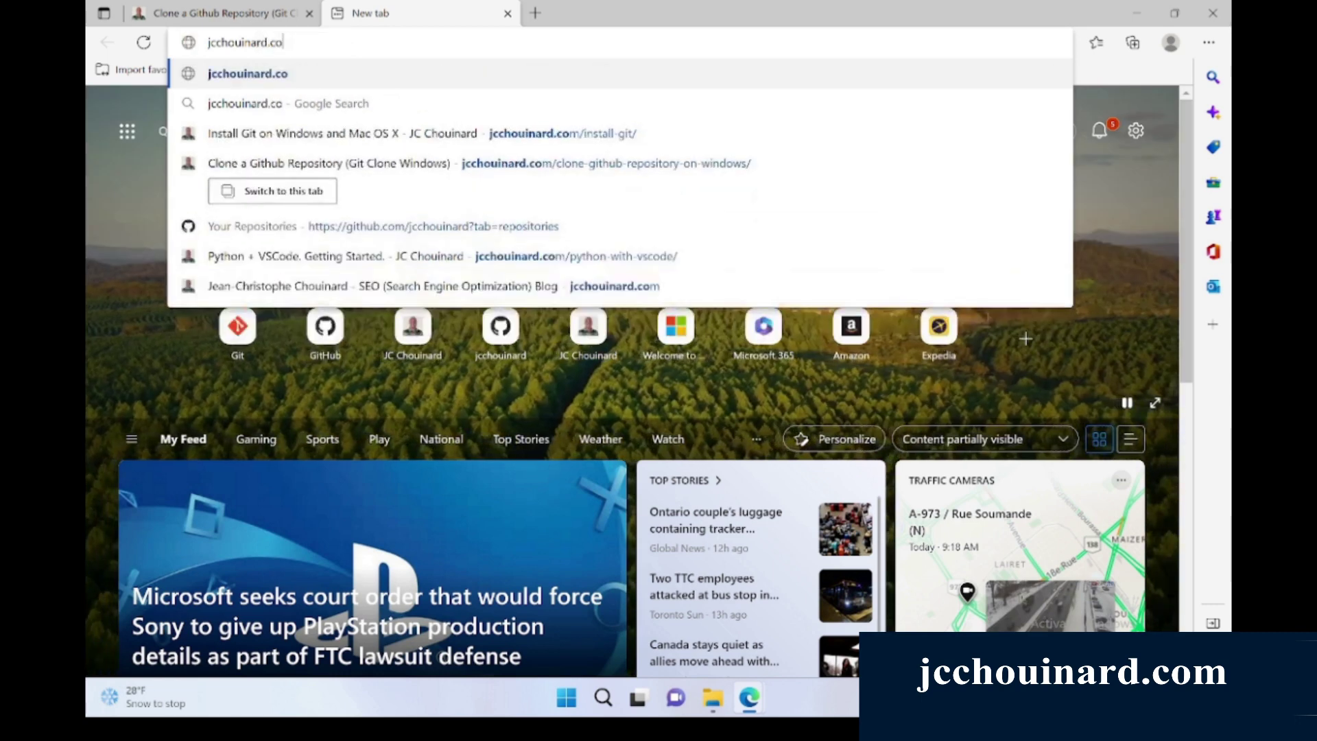
type("m")
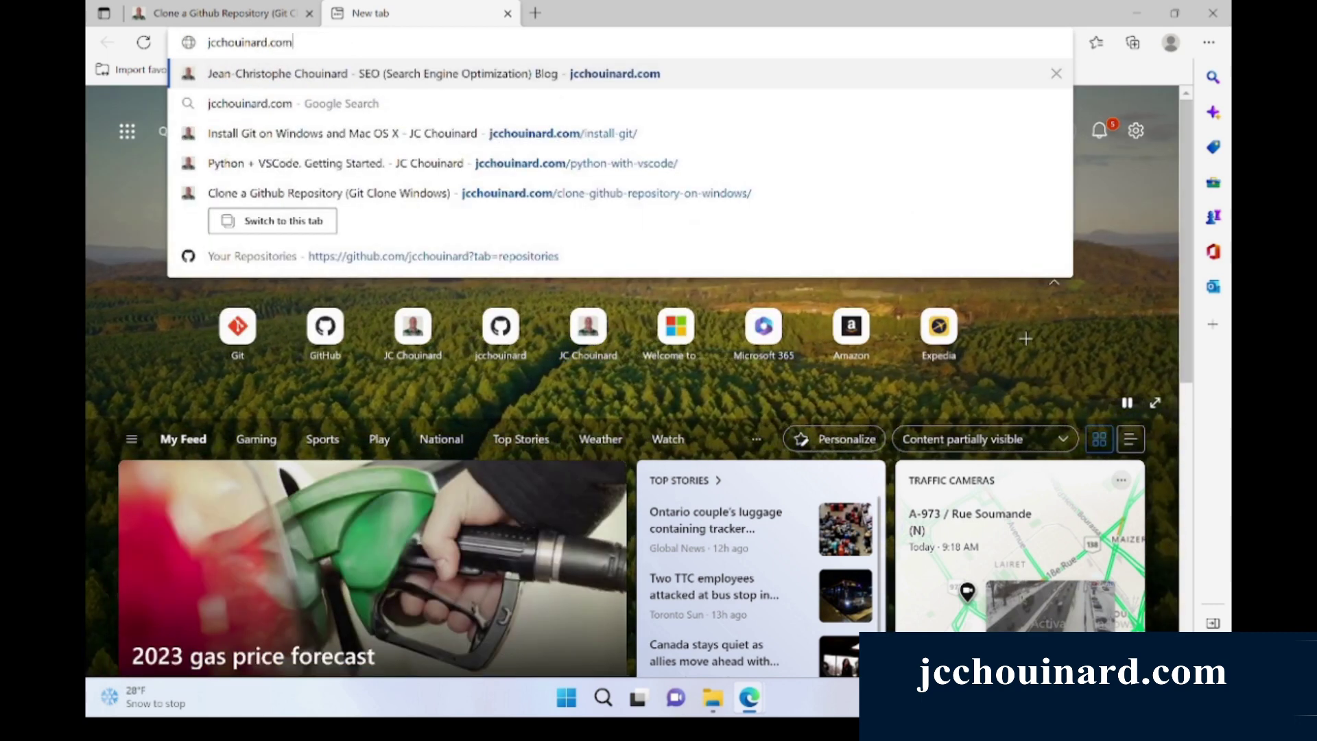
type("/inst")
key("Down")
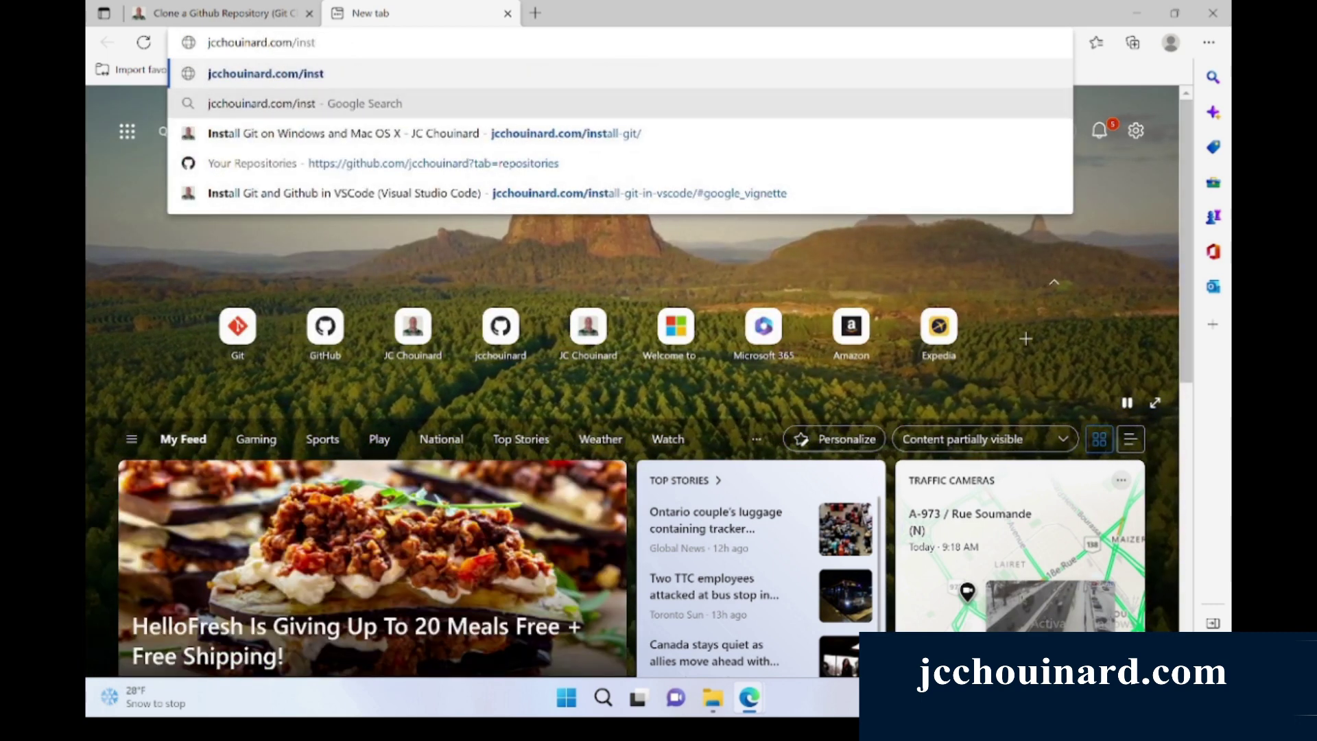
key("Down")
key("Return")
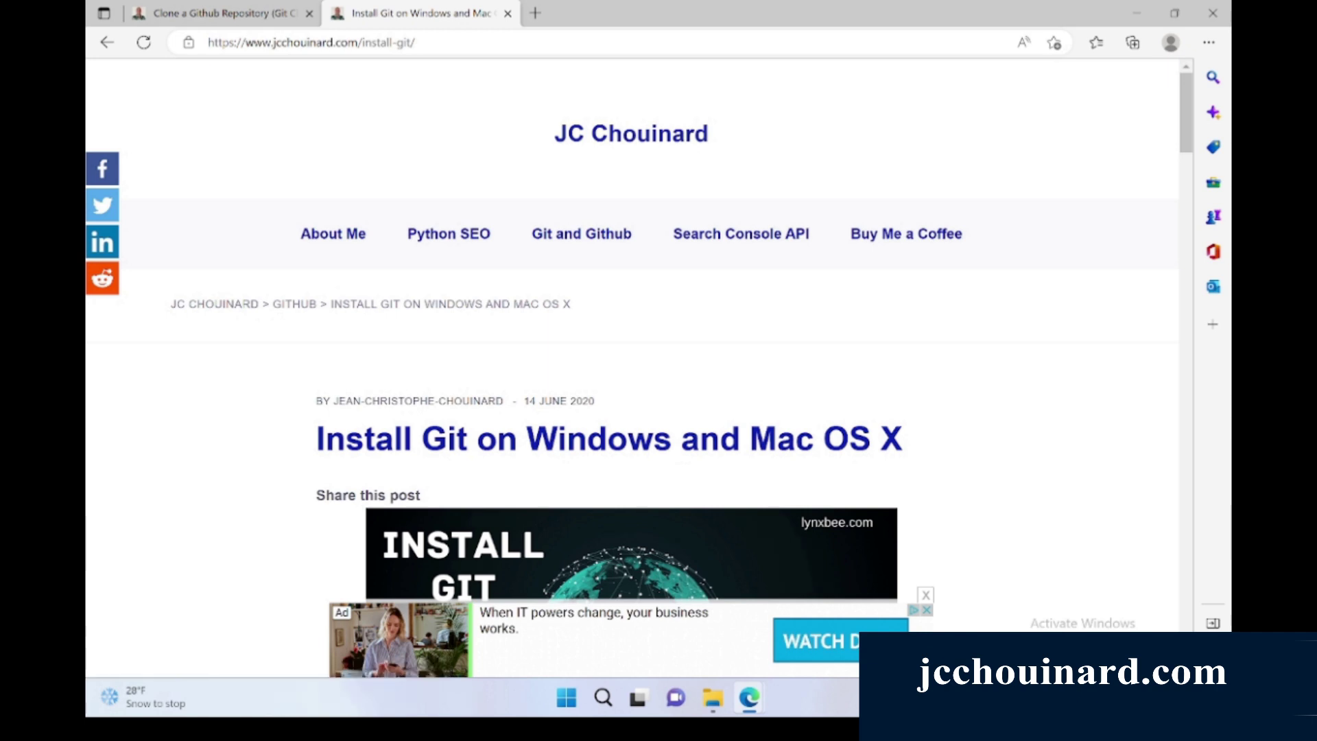
key("ctrl+l")
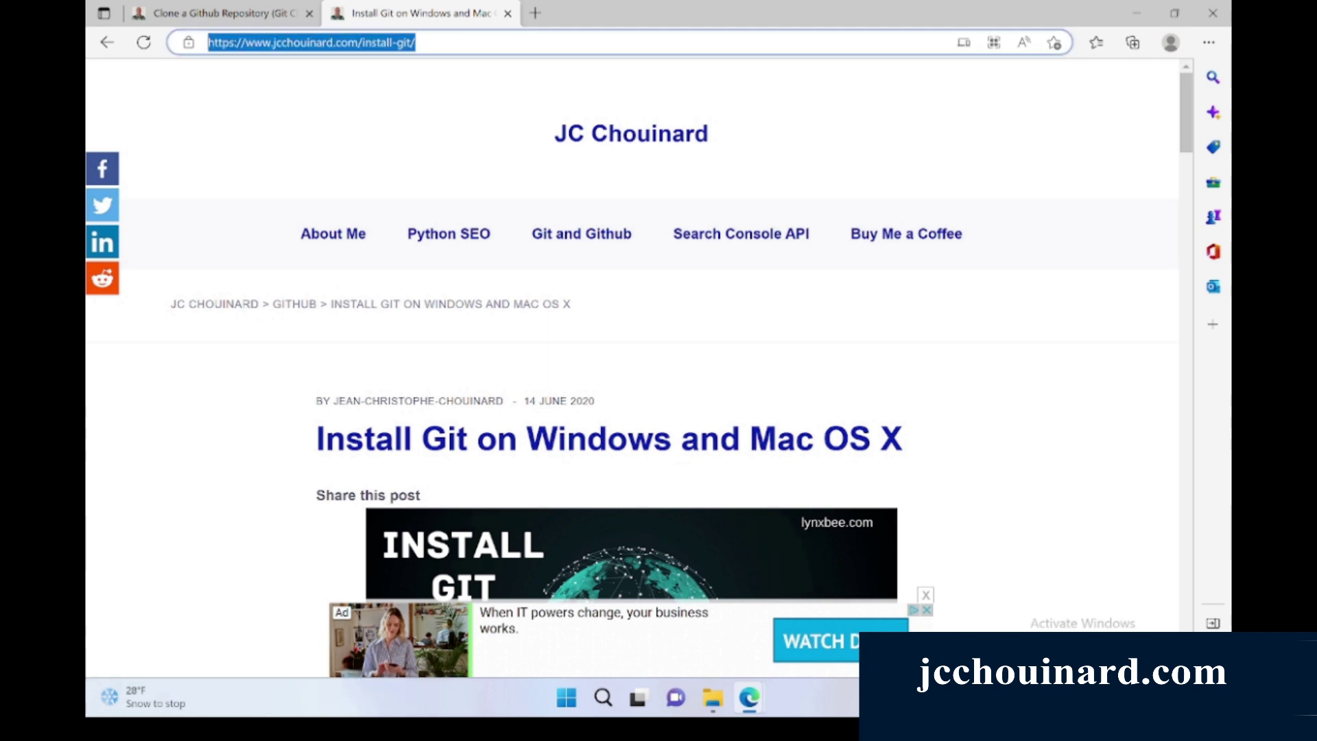
type("git-s")
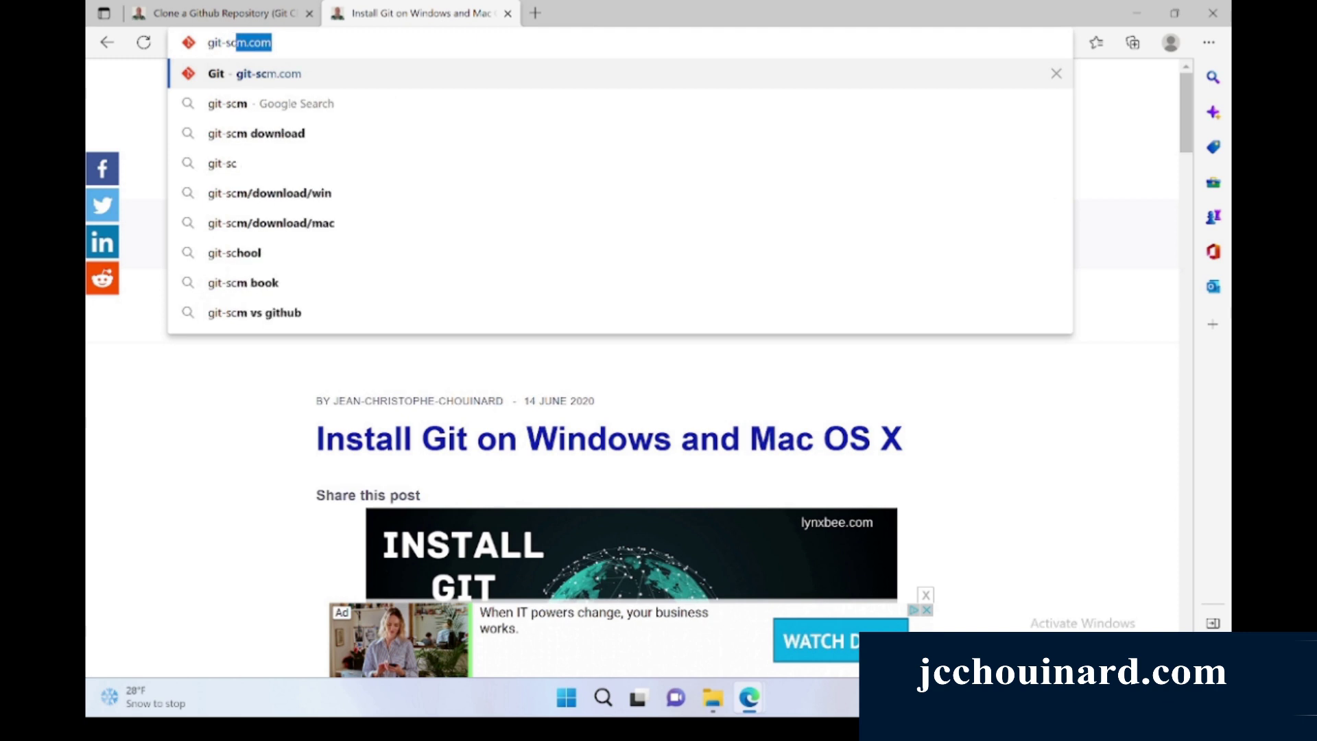
type("cm")
key("Return")
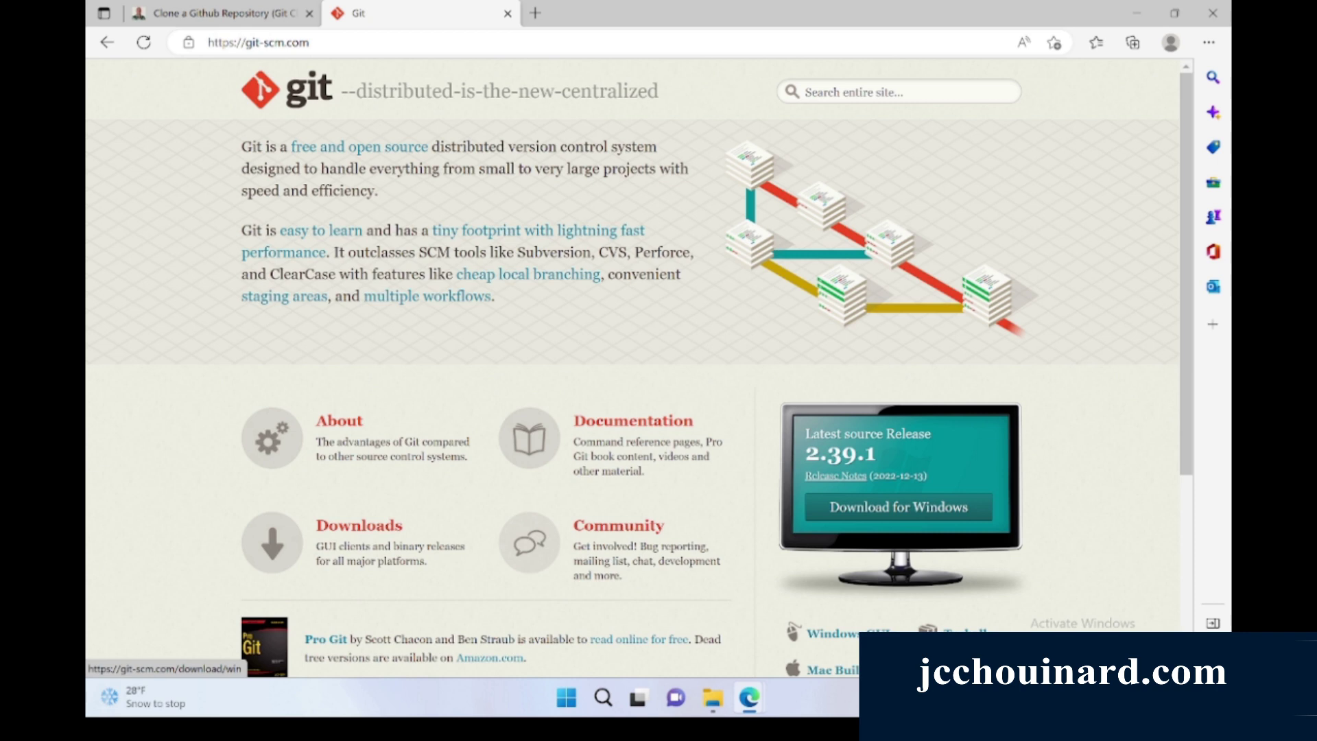
- Return to the Install Git article and scroll to its git --version check in section 3
key("alt+Left")
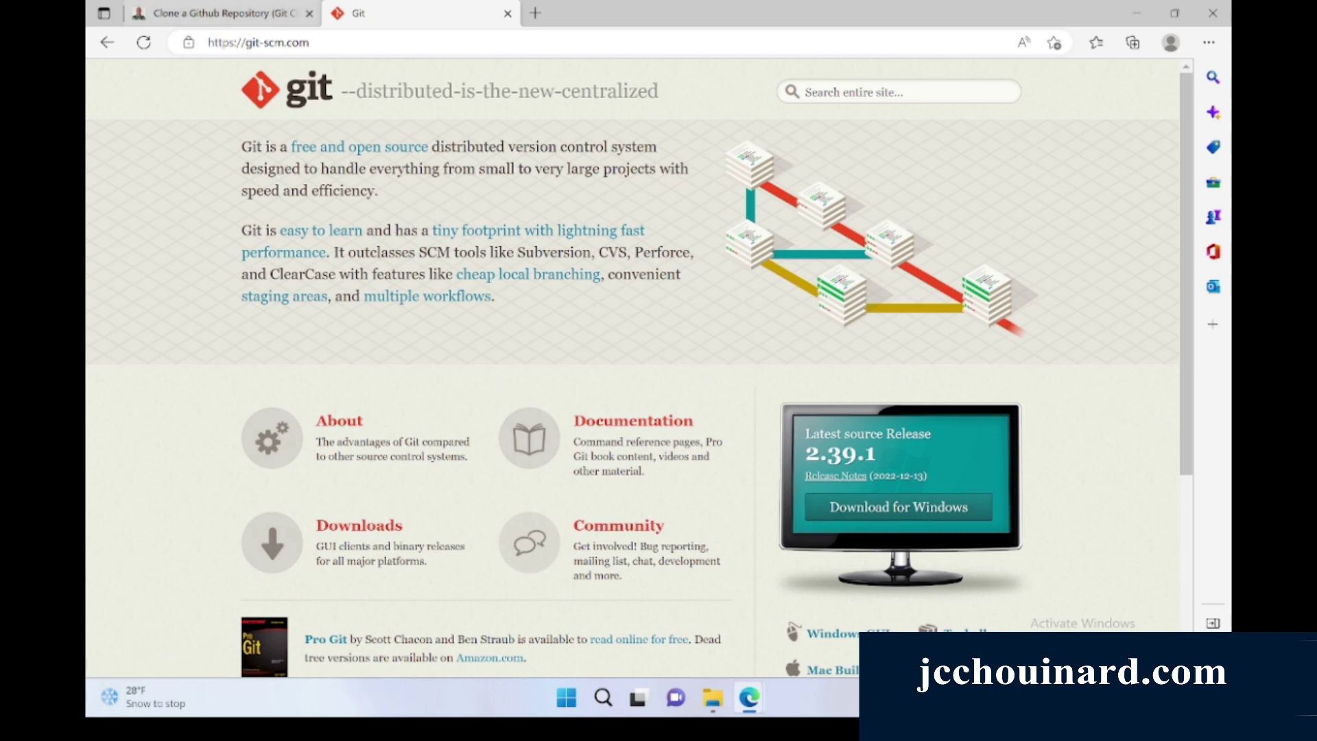
scroll(638, 412, "down", 2)
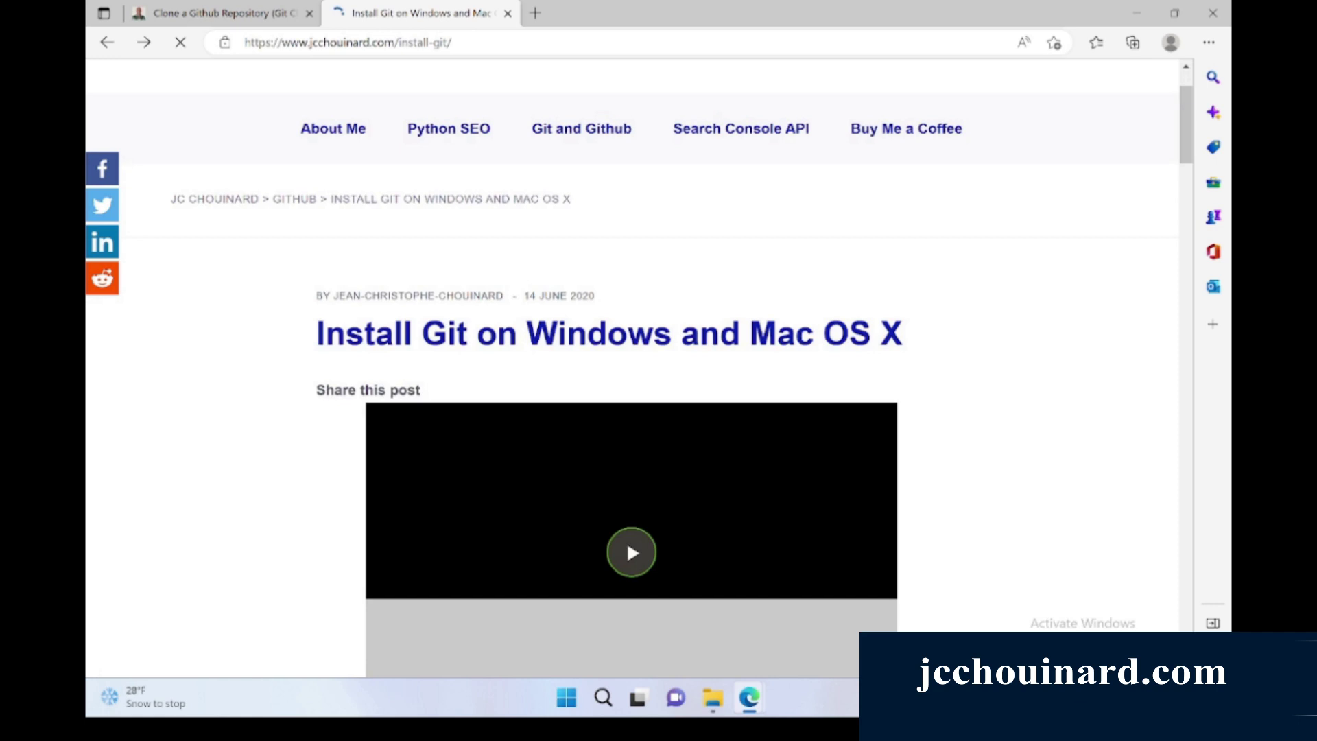
scroll(638, 411, "down", 10)
scroll(638, 412, "down", 10)
scroll(638, 412, "down", 3)
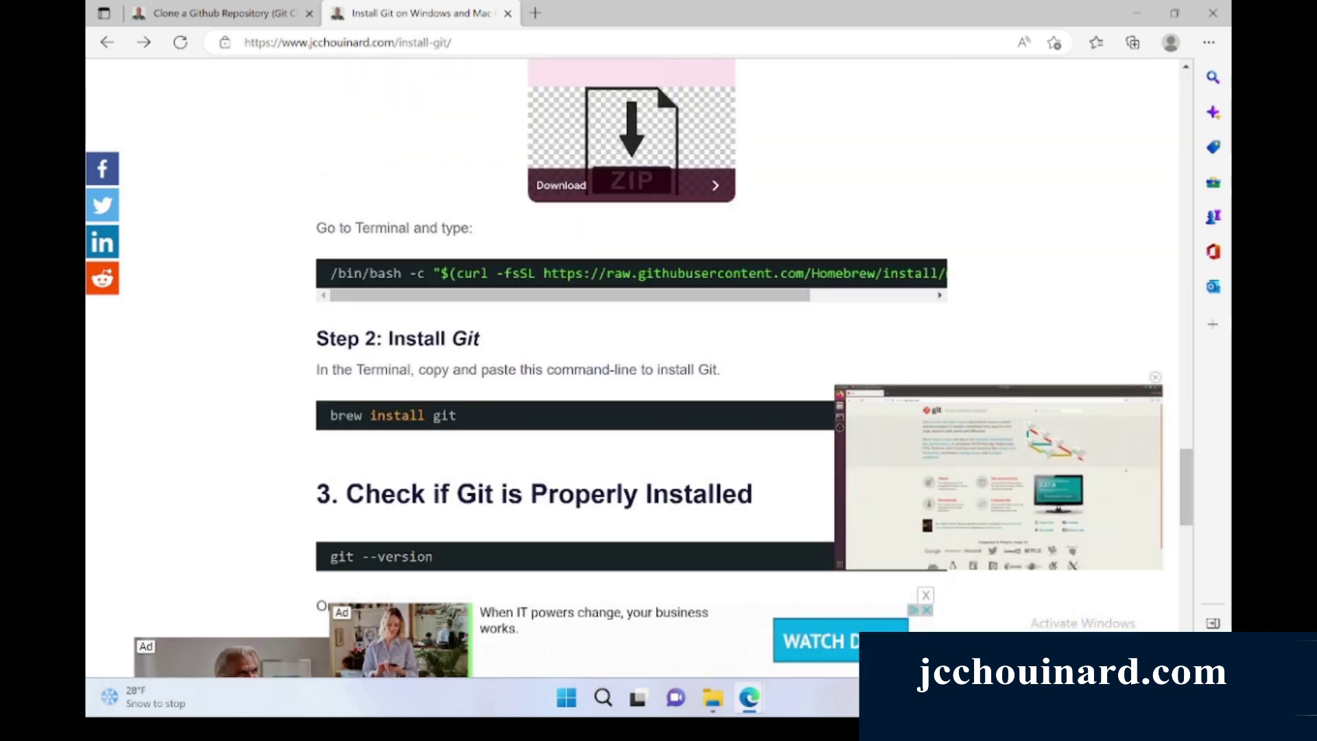
key("ctrl+l")
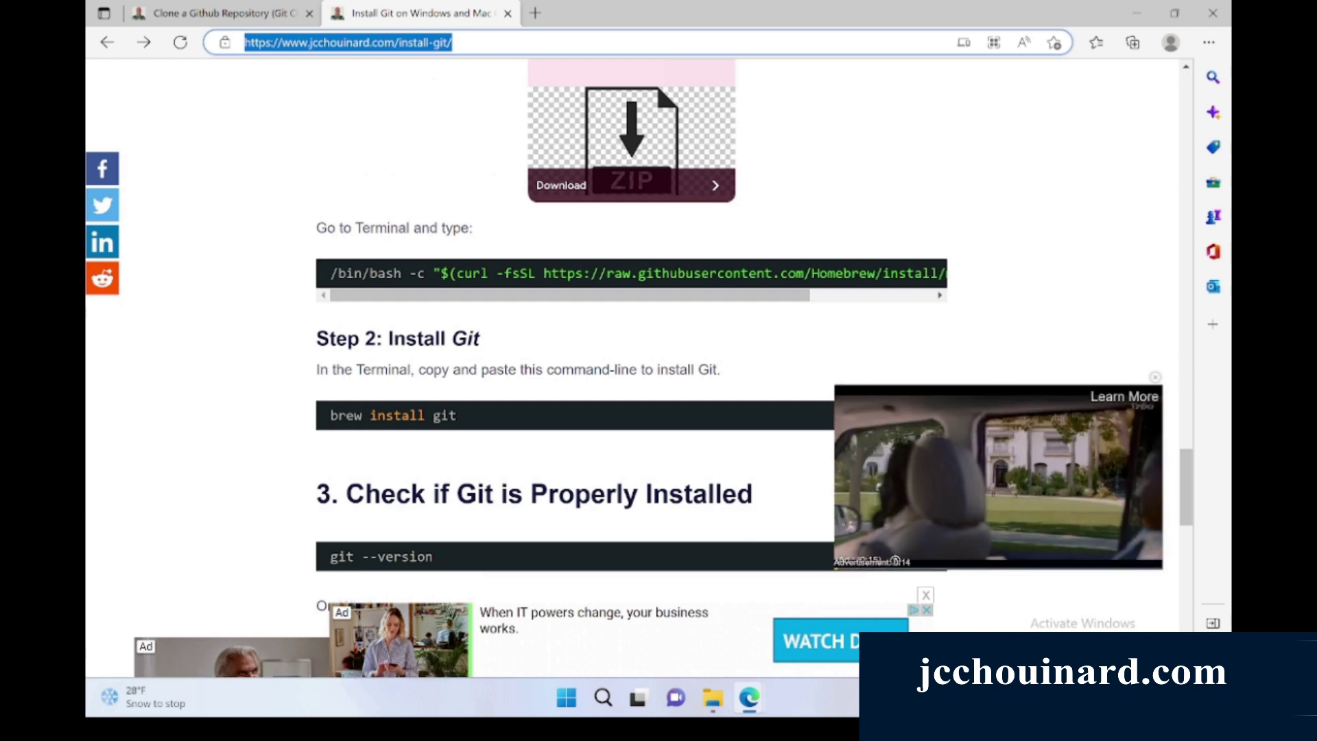
type("github")
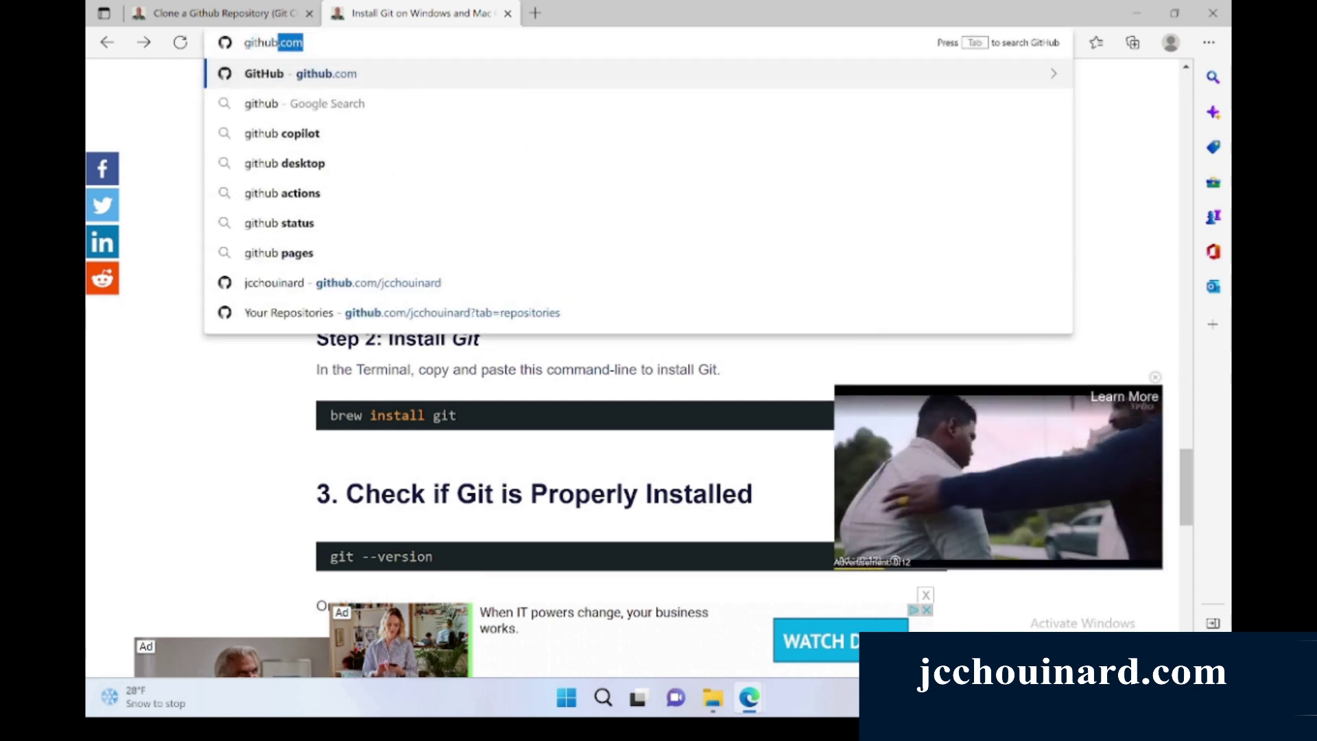
- Load the GitHub home feed, then show the empty Desktop git-tuto folder in File Explorer
key("Return")
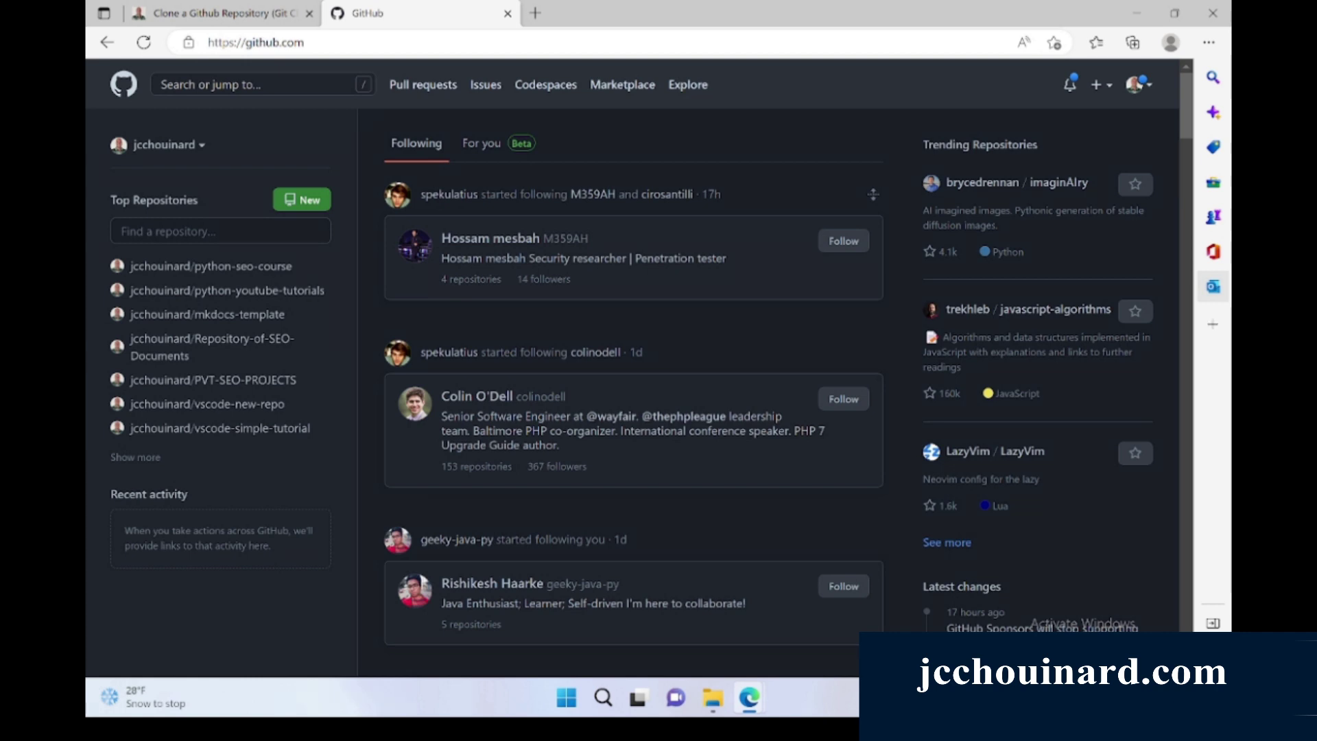
left_click(712, 697)
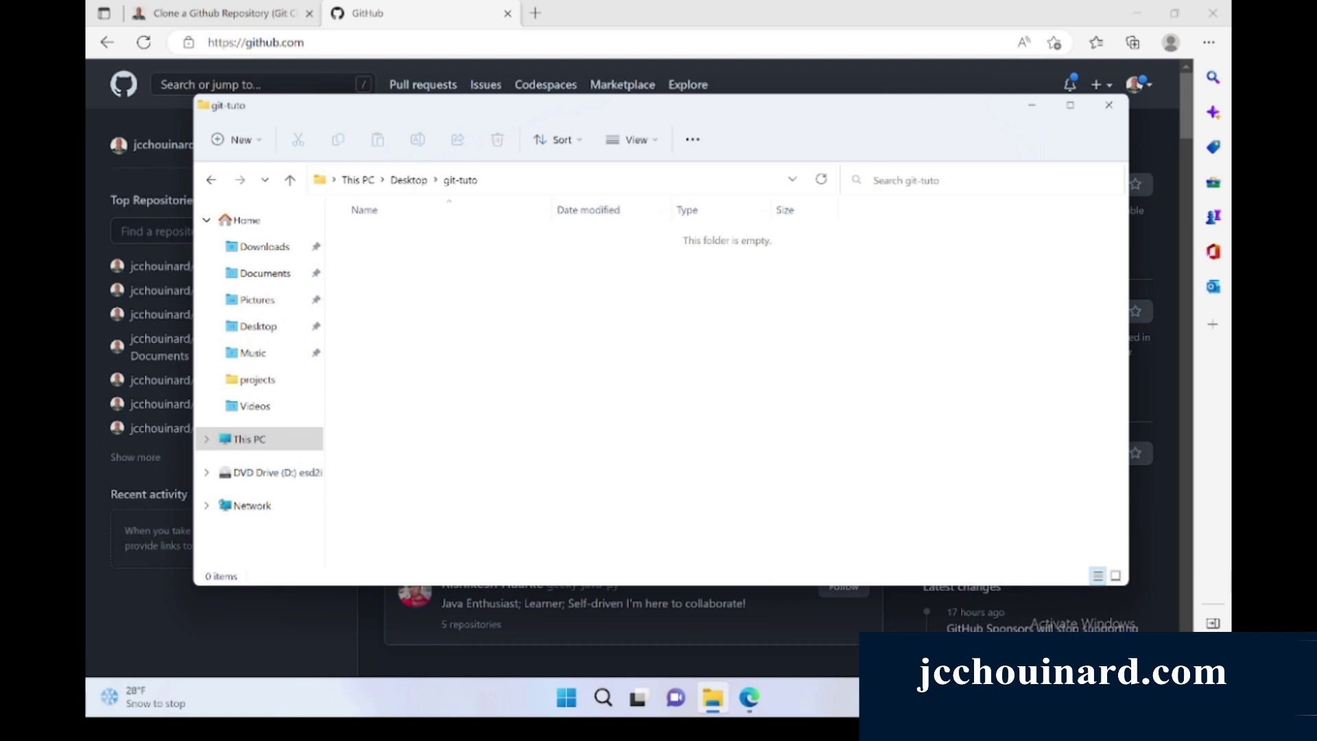
- Launch Git Bash in git-tuto from the folder's Show more options > Git Bash Here
right_click(448, 260)
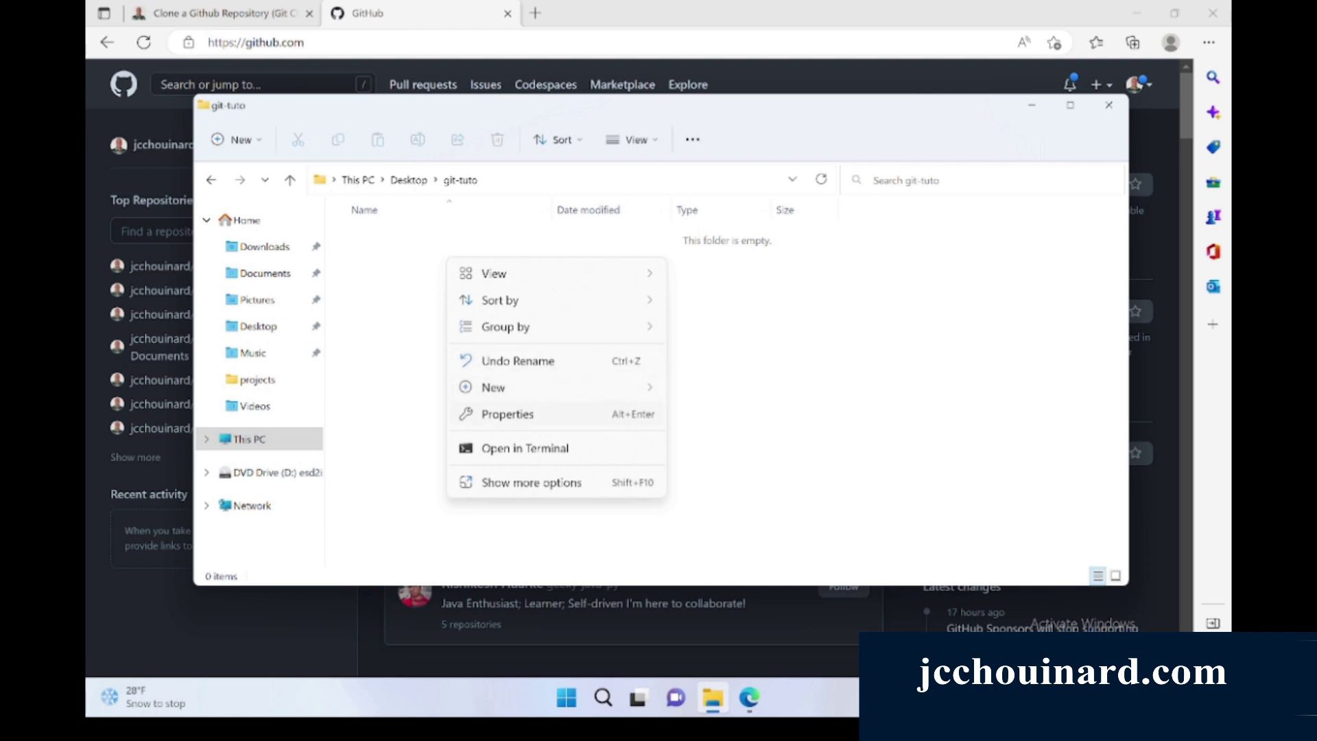
left_click(531, 482)
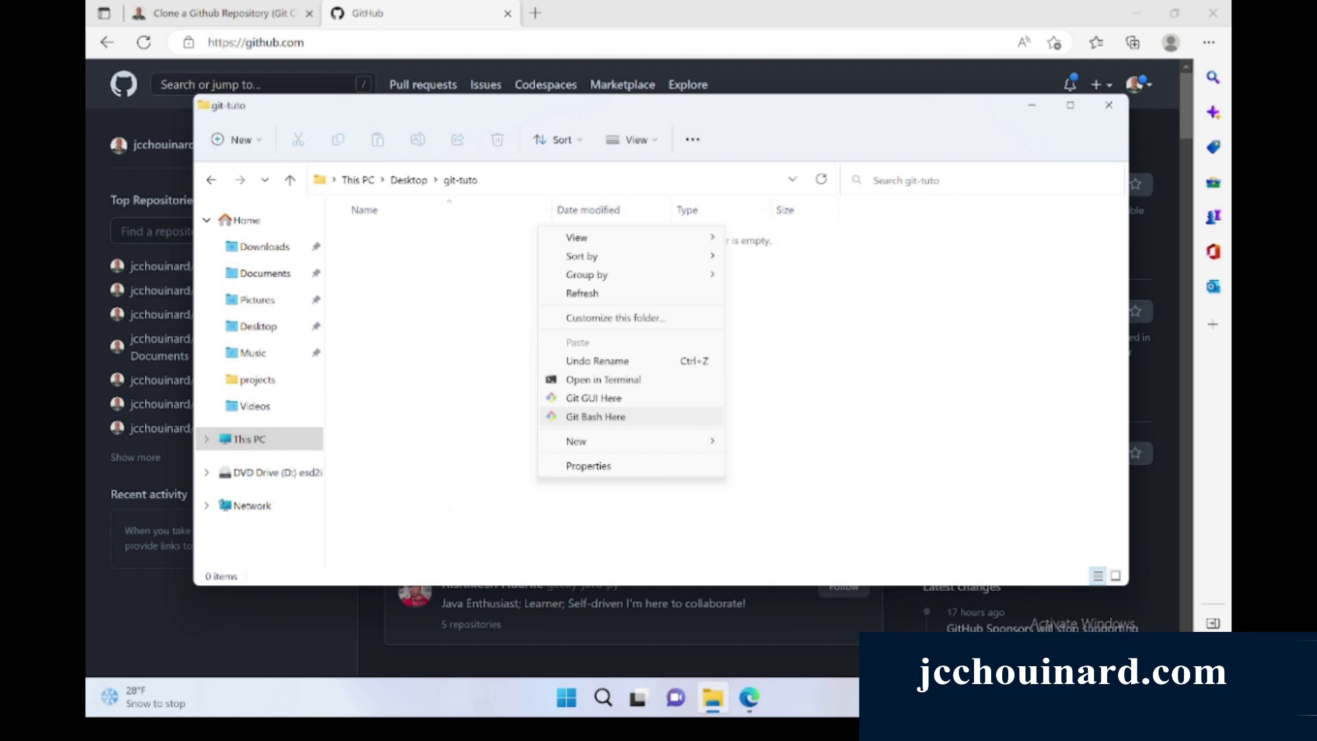
left_click(595, 416)
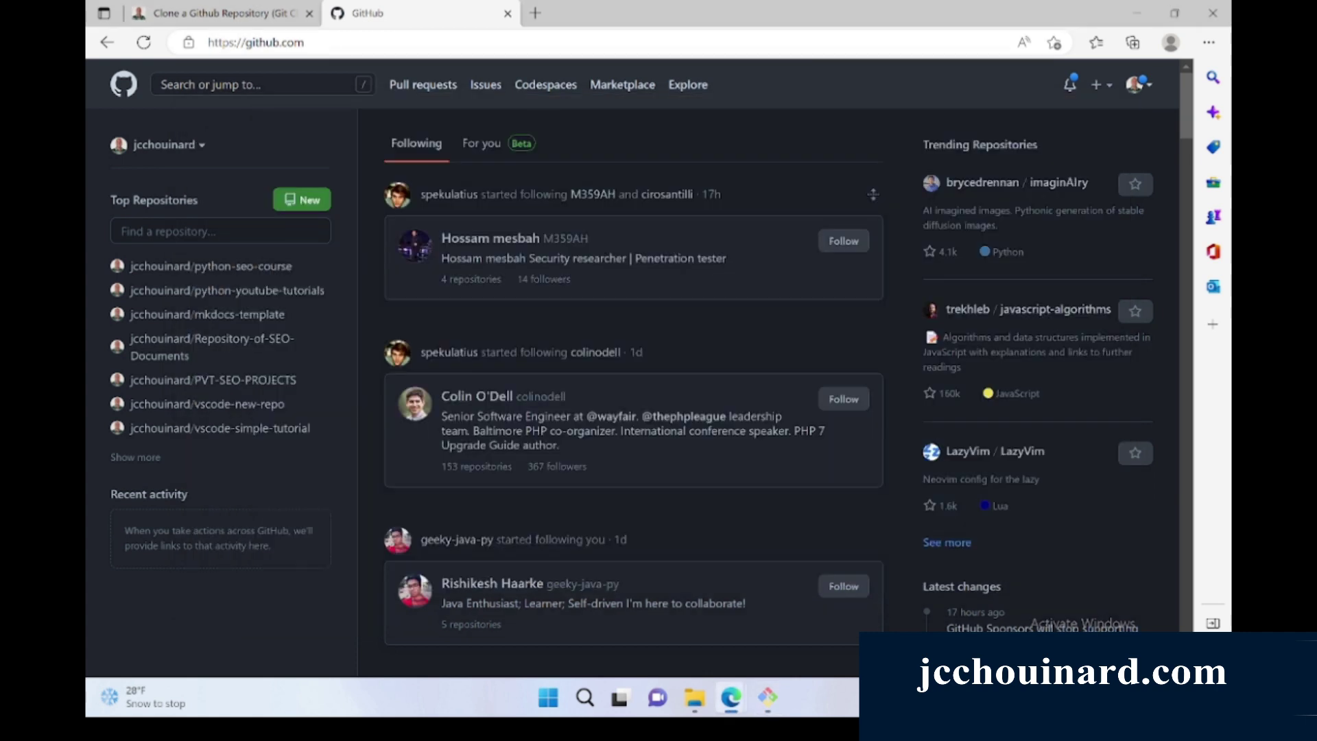
left_click(1099, 84)
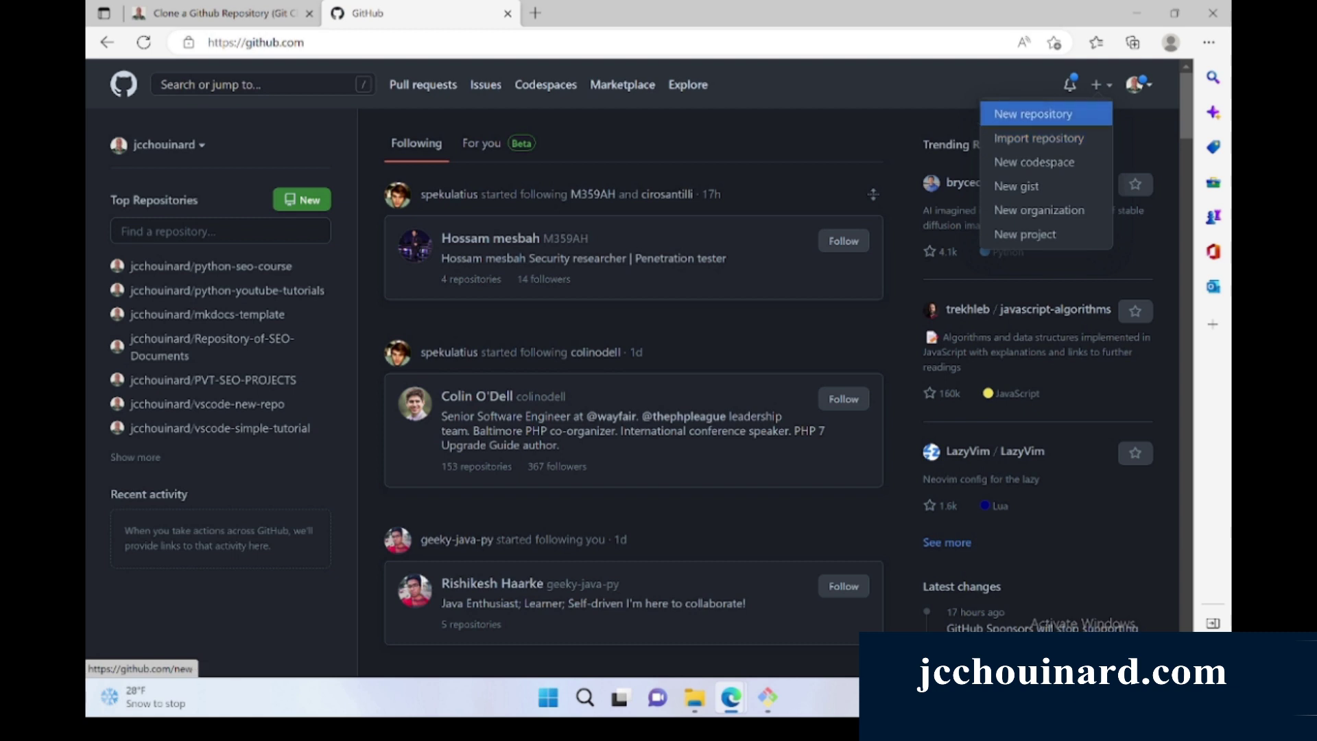
- Create the private GitHub repository 'temporary-repo' with an initial README file
left_click(1032, 113)
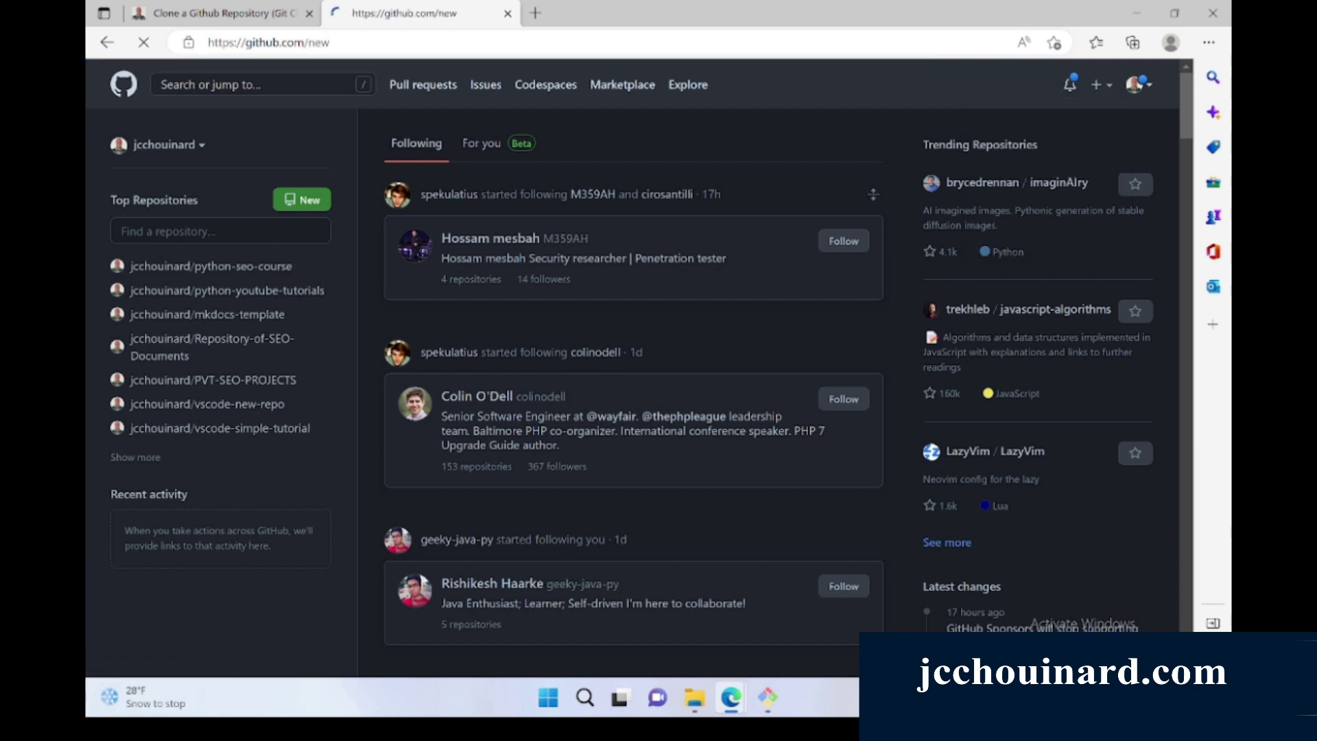
type("t")
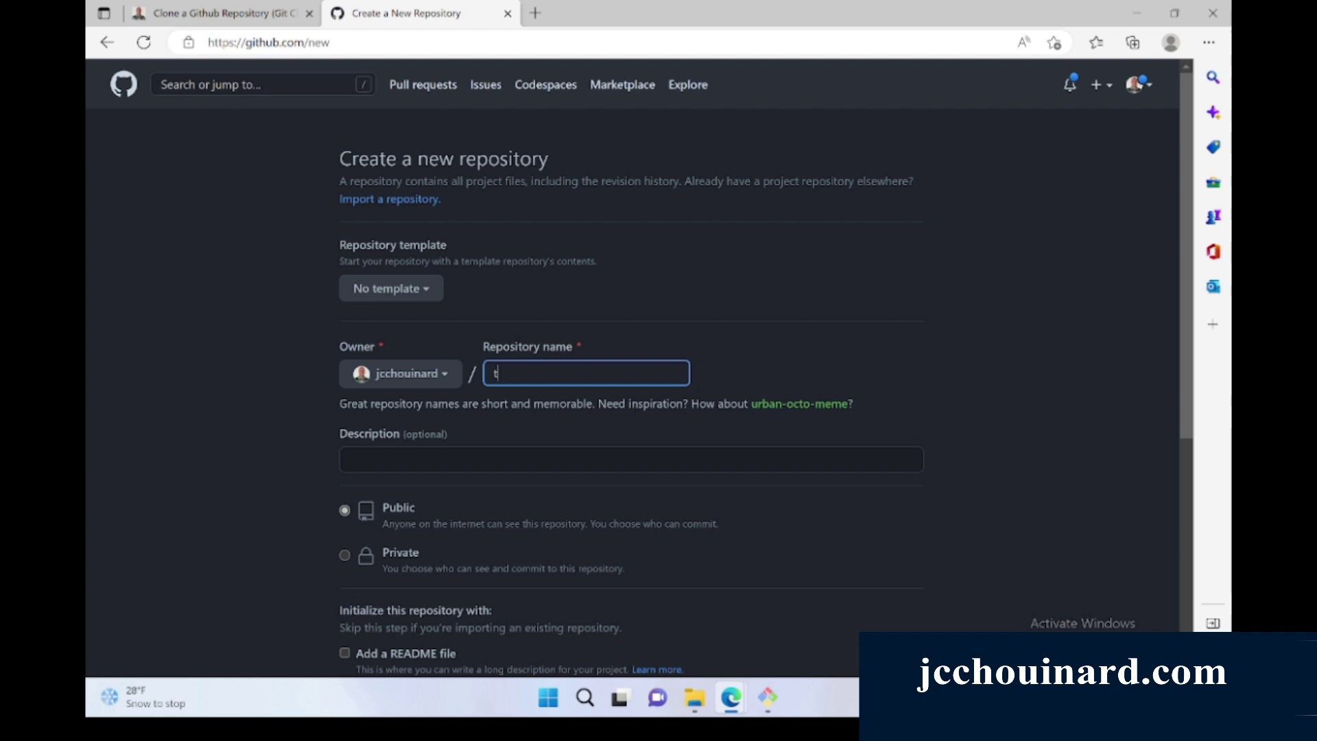
type("emporary-")
type("t")
key("BackSpace")
type("re")
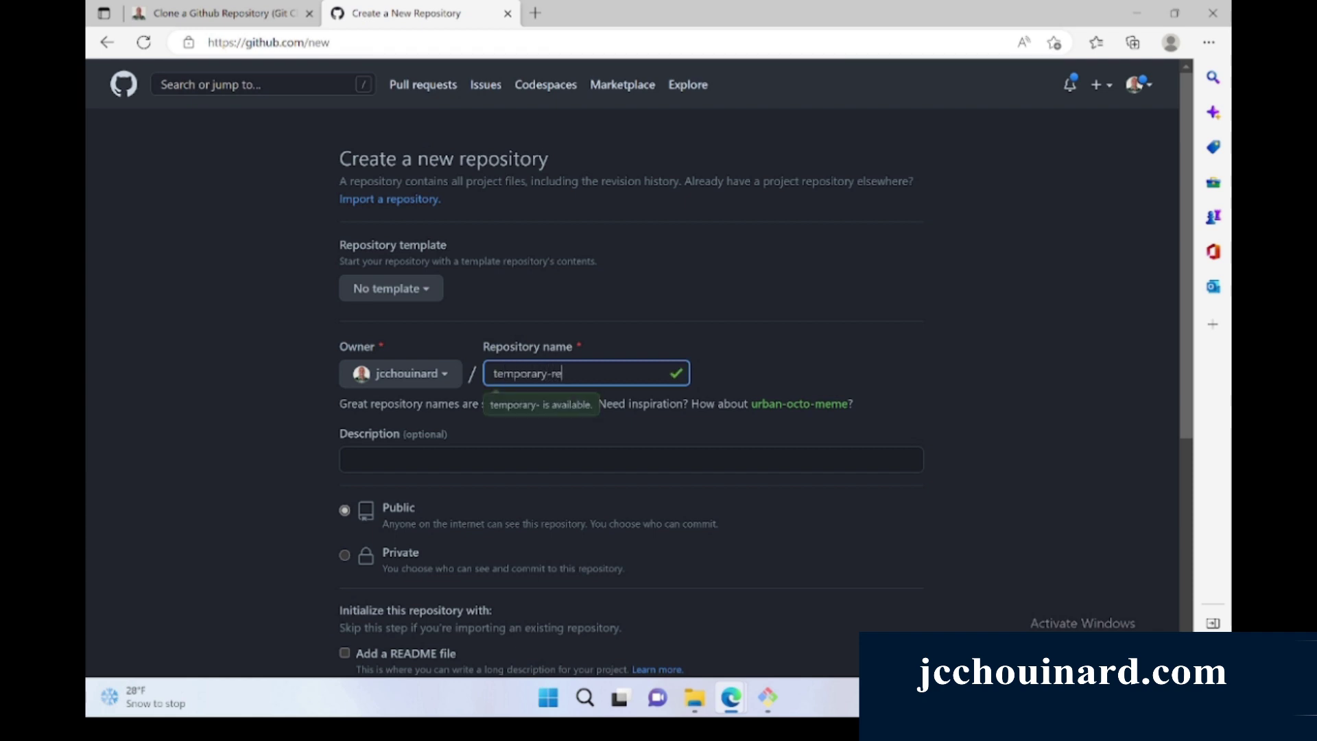
type("po")
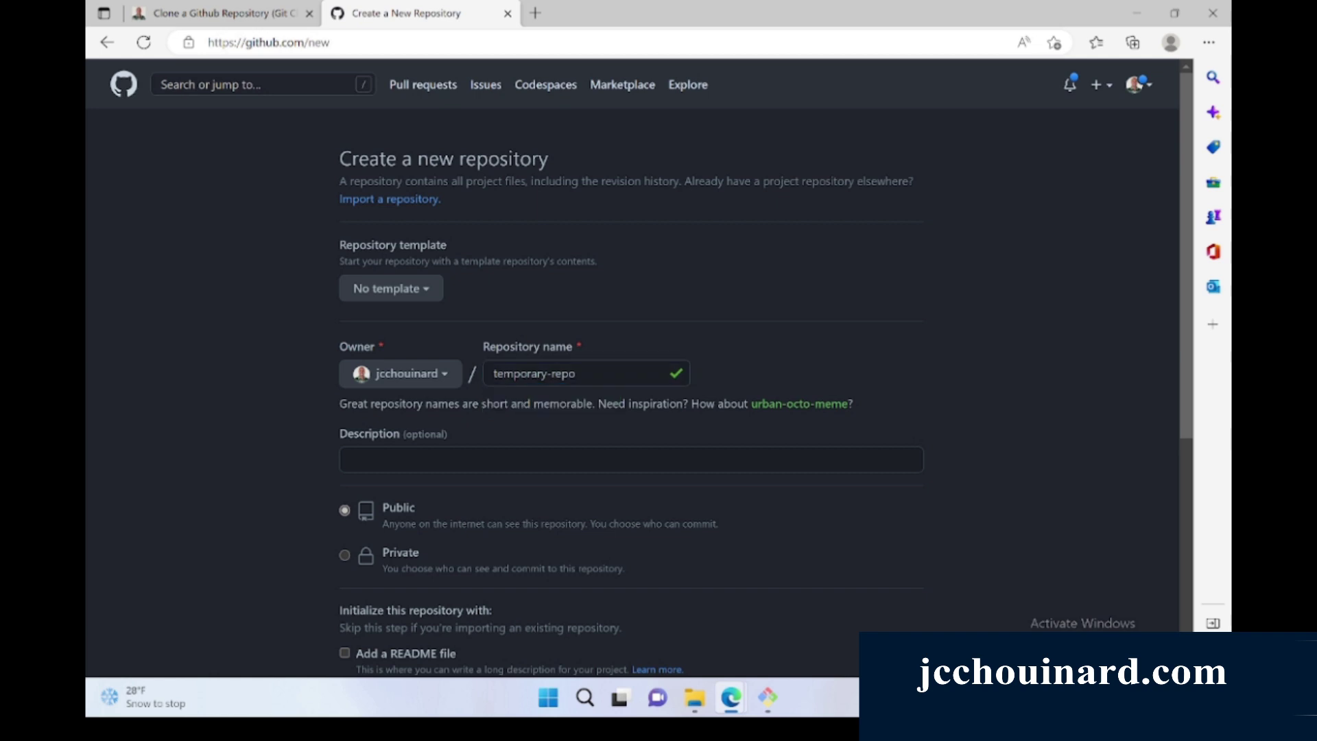
left_click(344, 555)
scroll(345, 554, "down", 3)
scroll(659, 412, "down", 2)
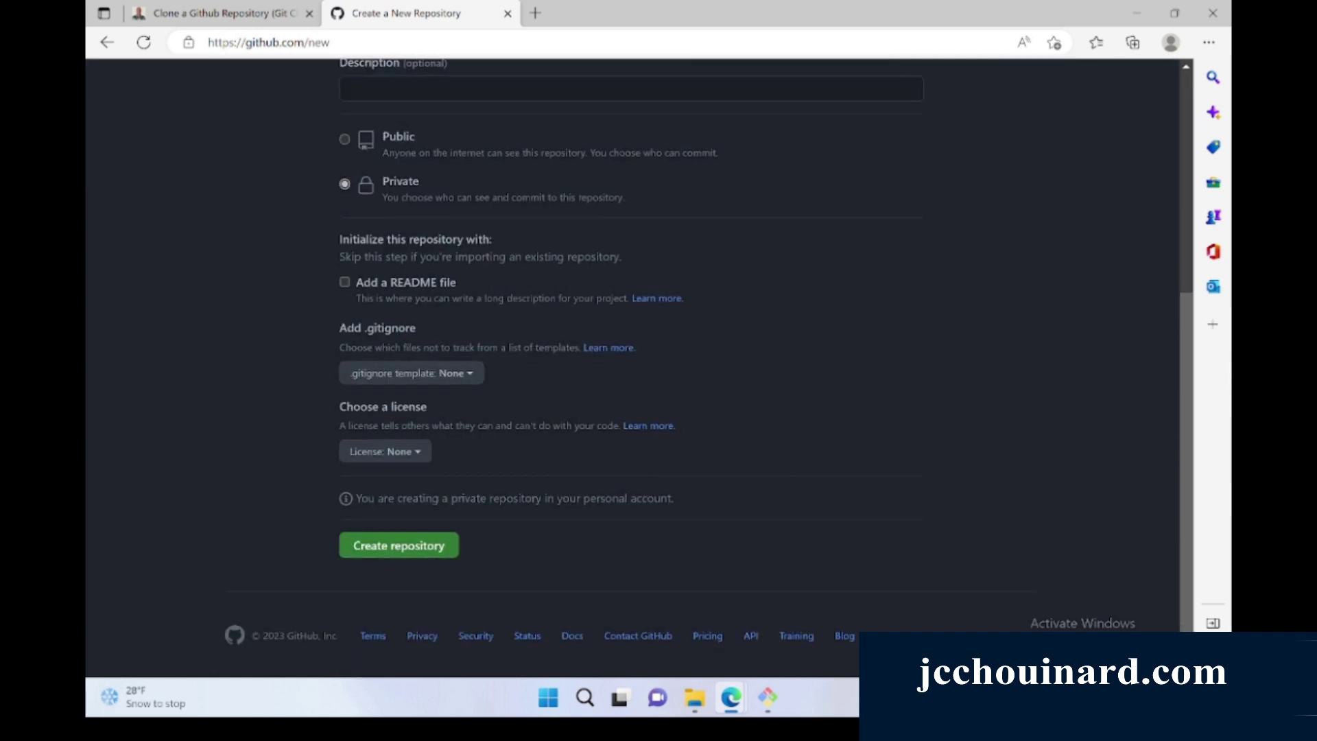
left_click(345, 281)
left_click(397, 576)
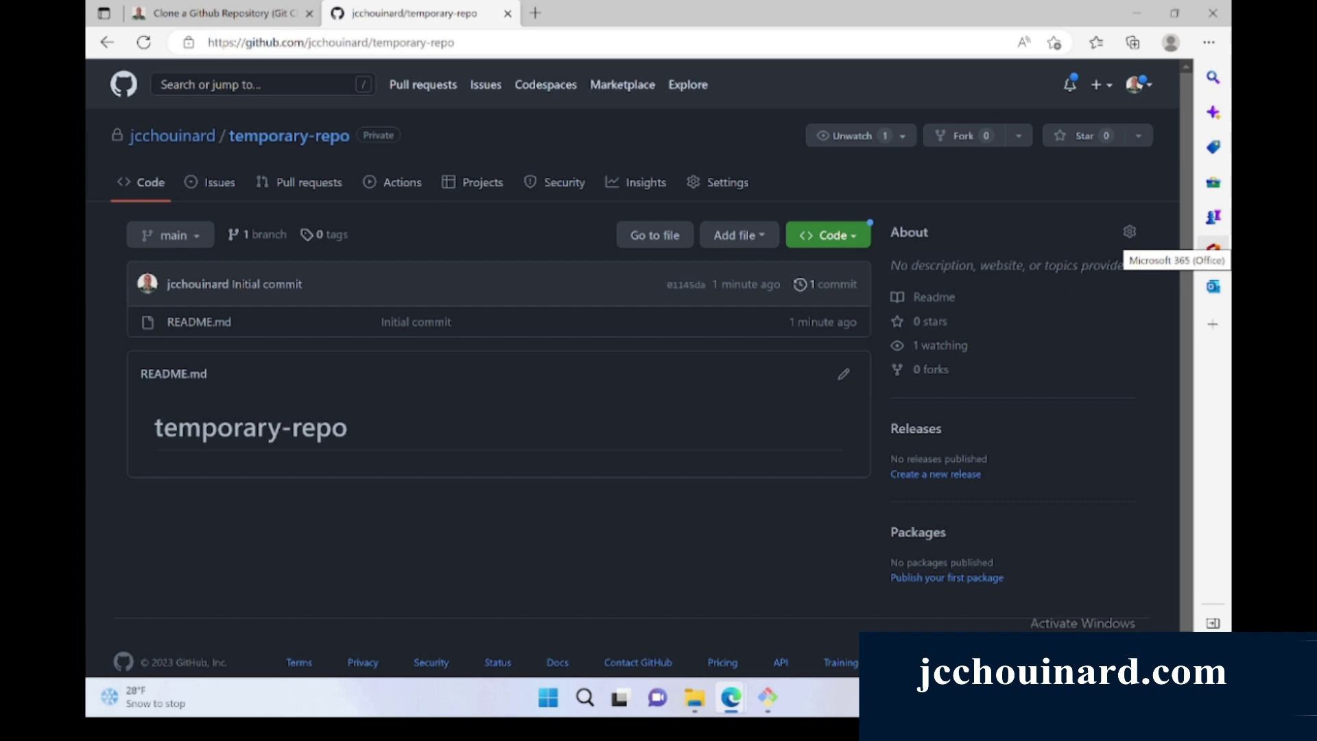
- Copy temporary-repo's HTTPS clone URL from the green Code menu
left_click(827, 236)
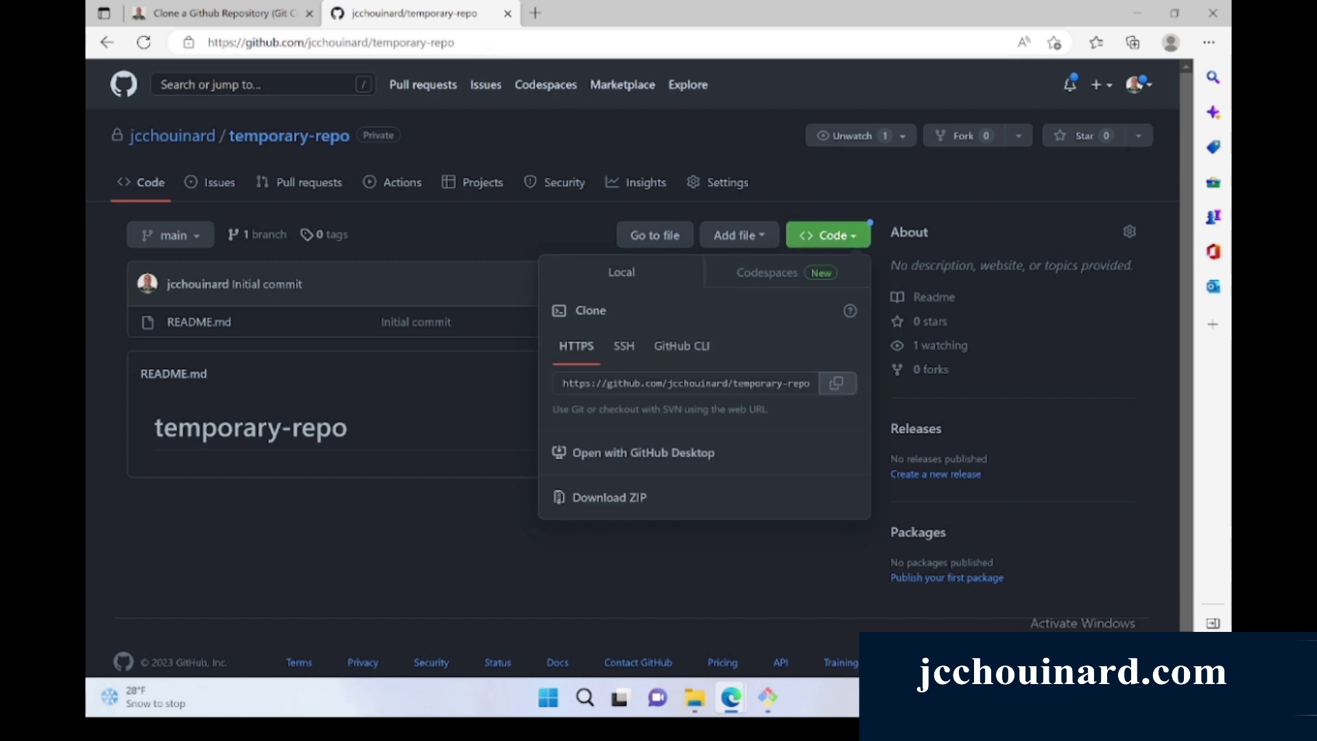
left_click(836, 382)
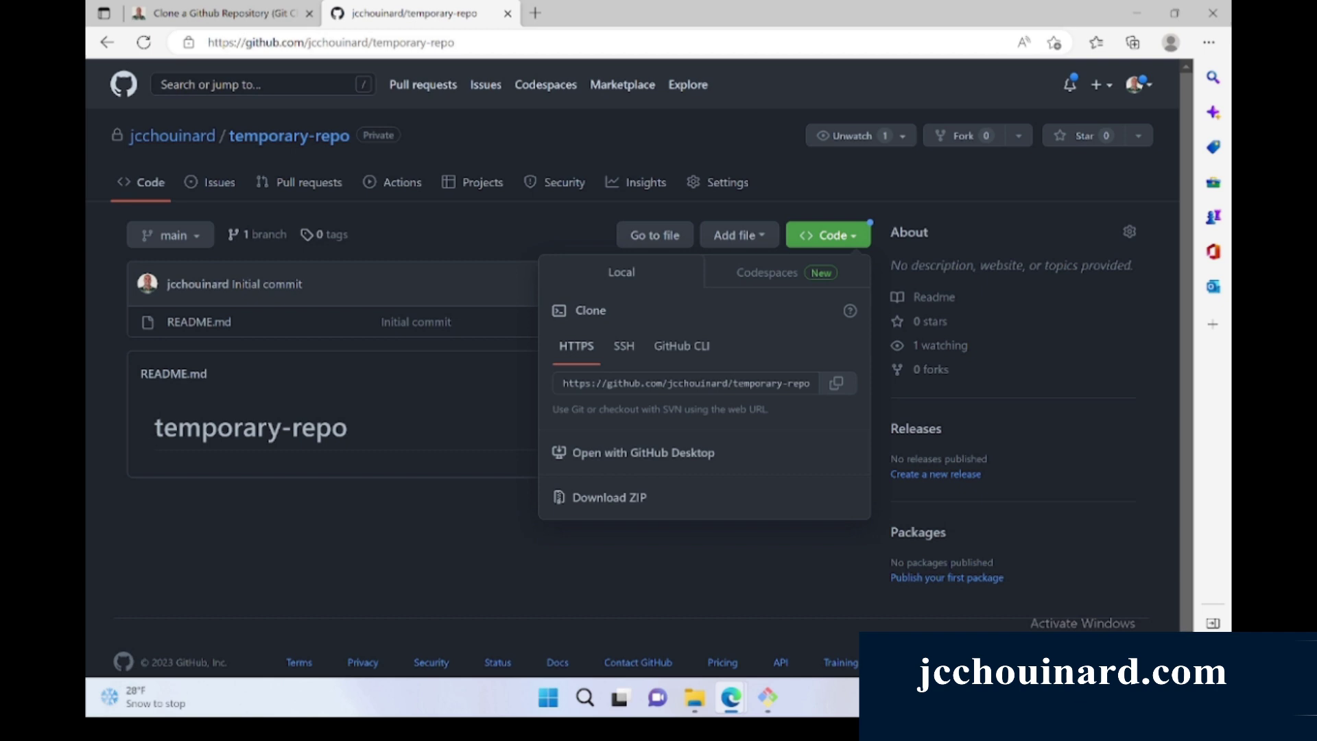
- Run git clone with the pasted temporary-repo URL in the git-tuto Git Bash terminal
left_click(766, 697)
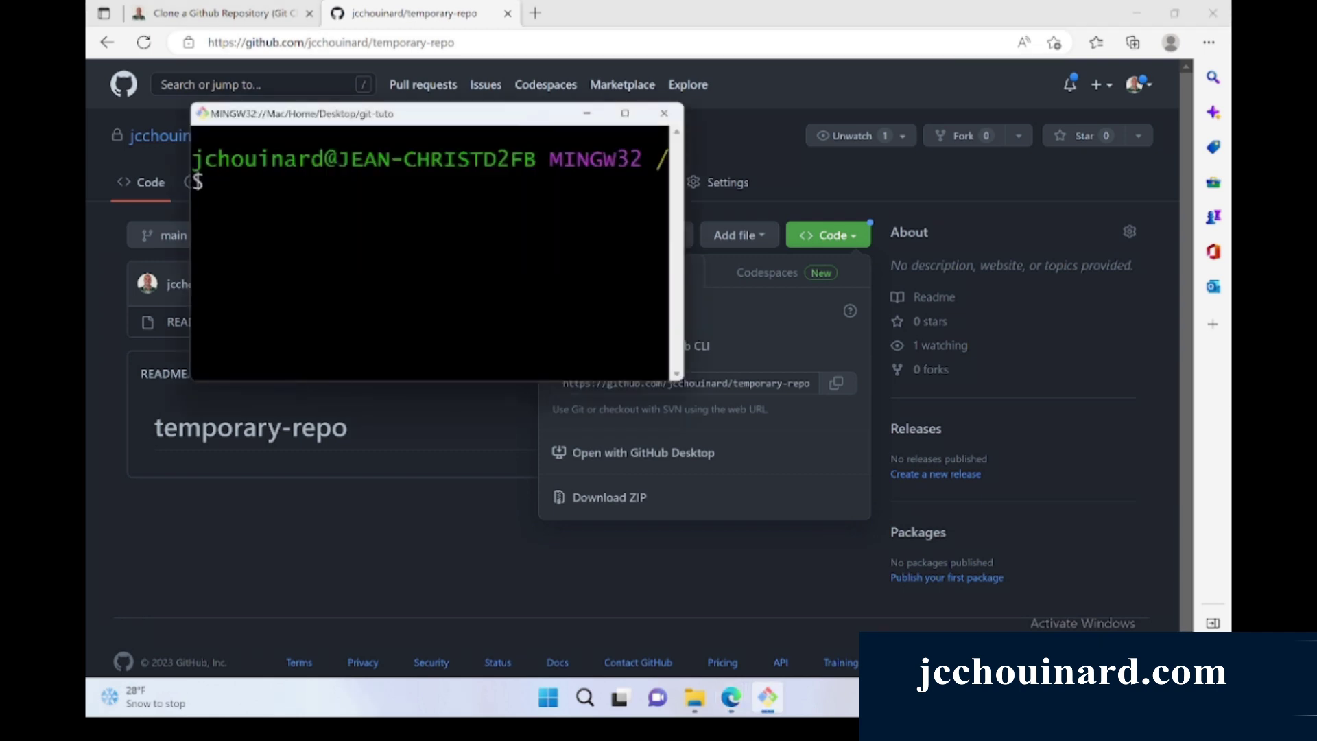
type("g")
type("it clone")
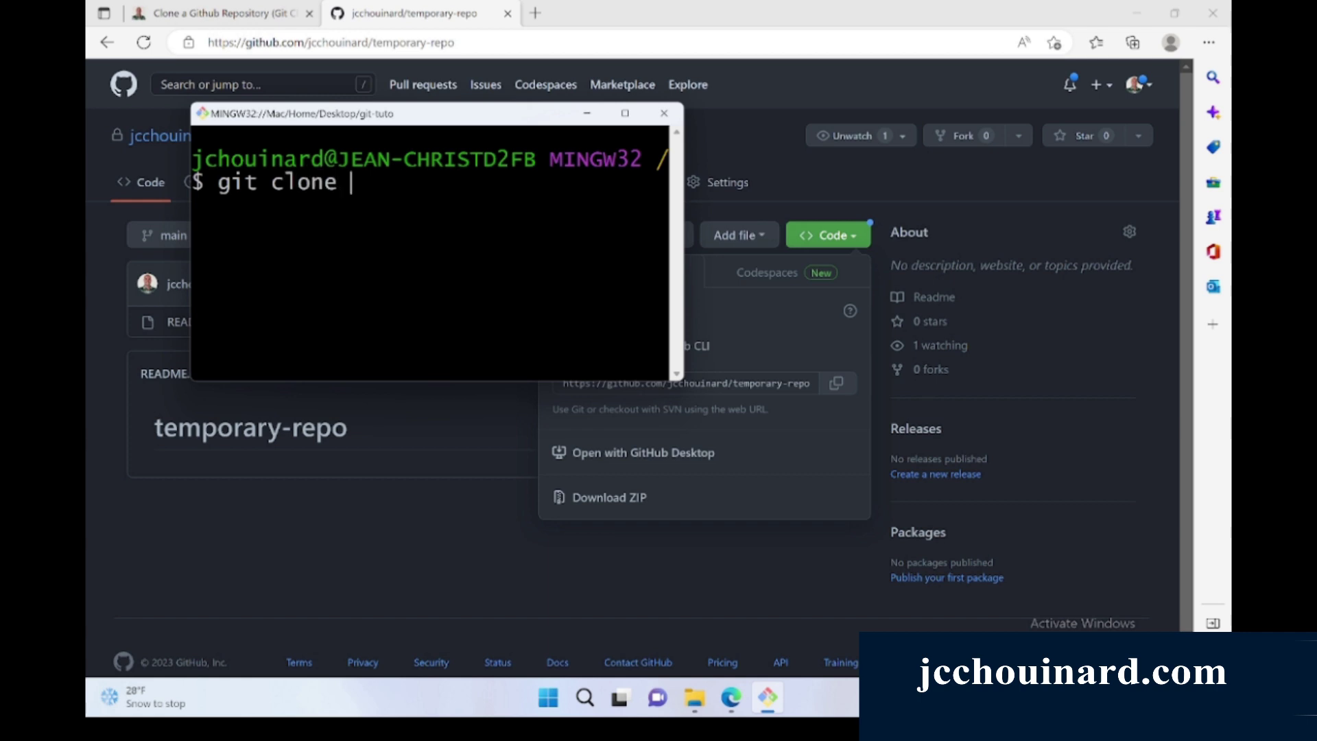
right_click(373, 180)
left_click(412, 232)
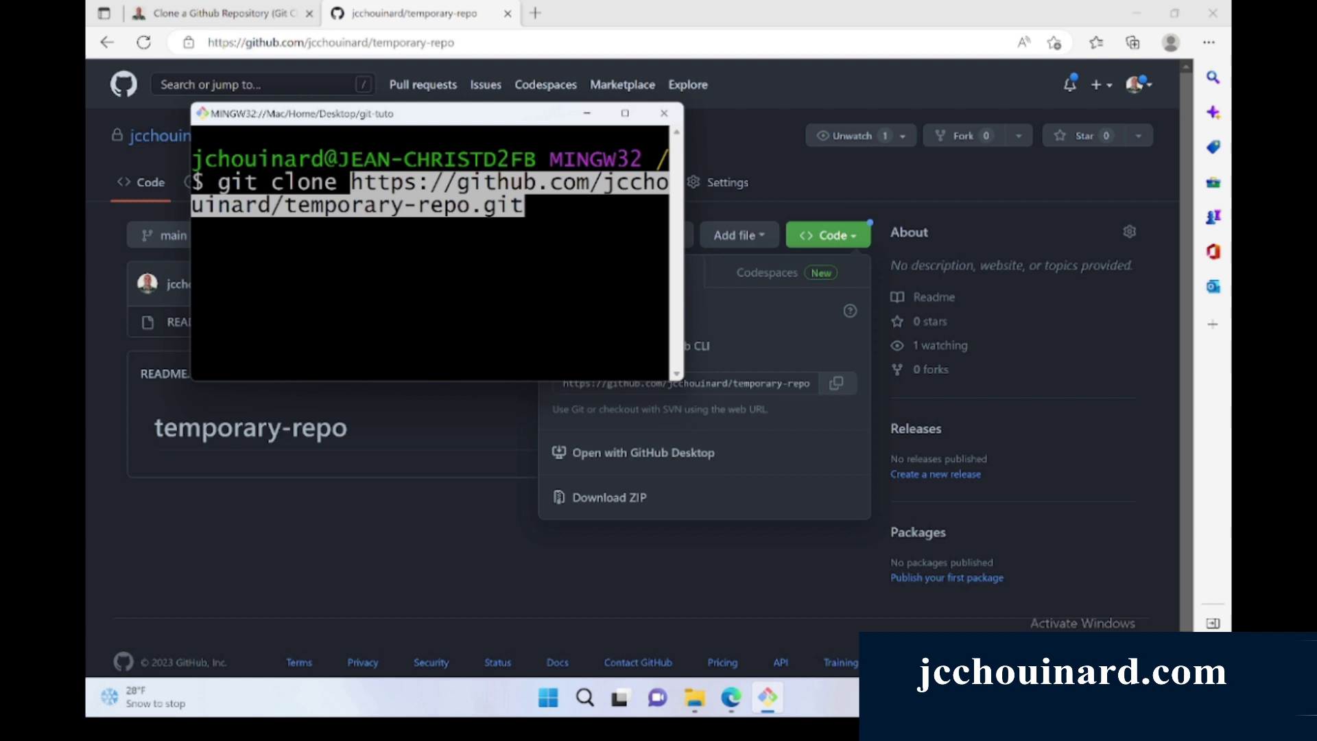
key("Return")
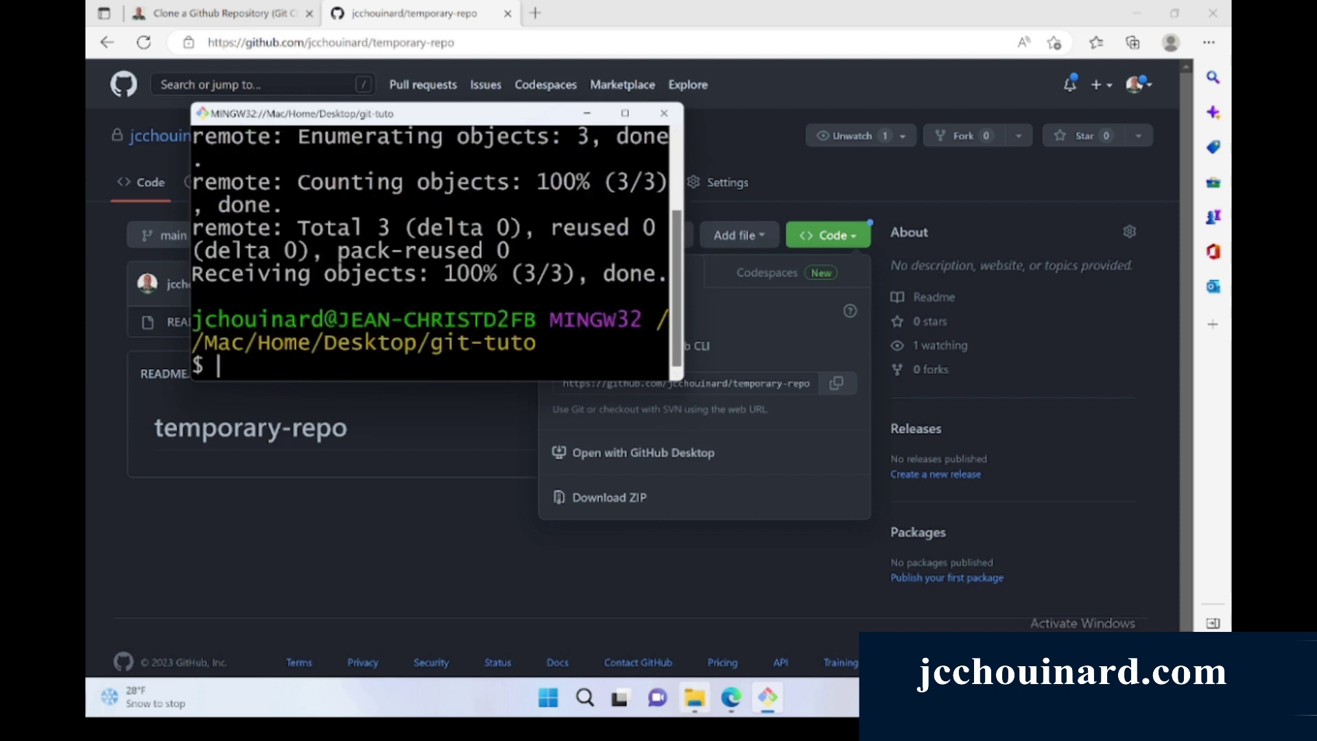
- Open the cloned temporary-repo folder inside git-tuto in File Explorer
left_click(694, 698)
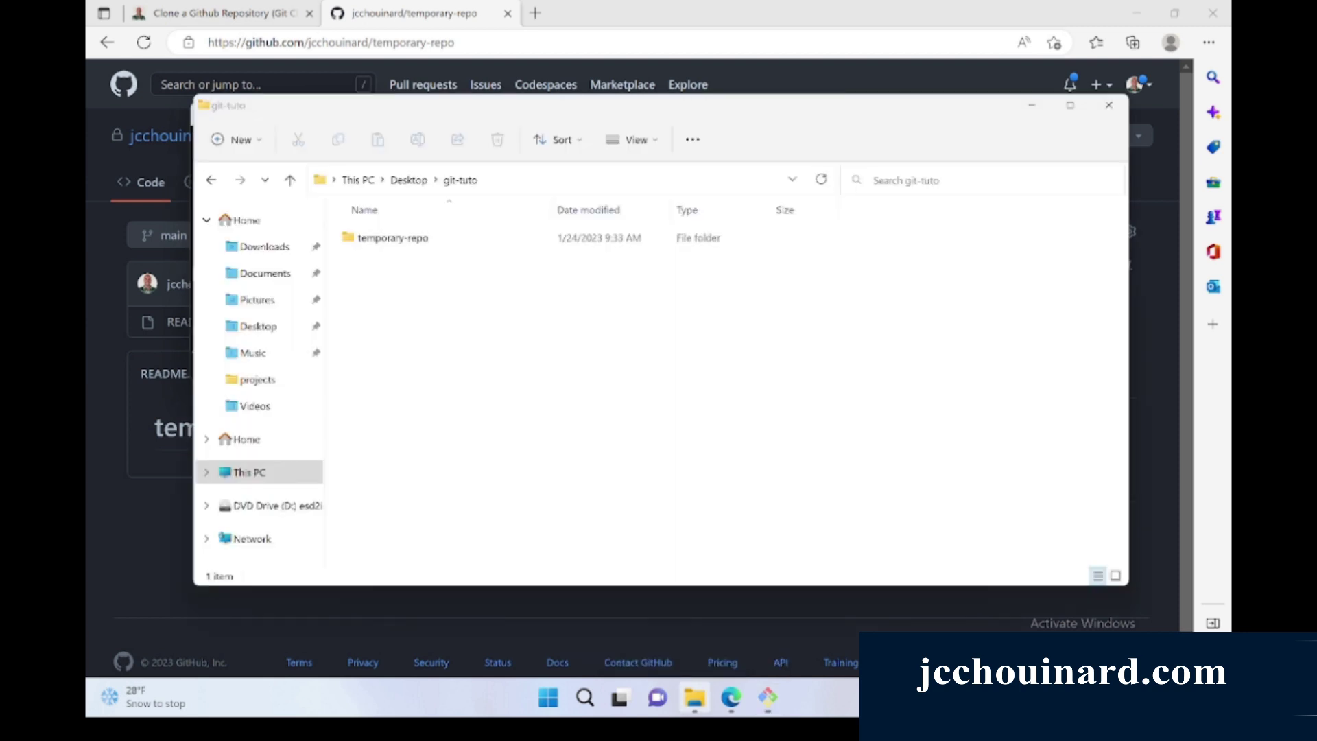
double_click(392, 238)
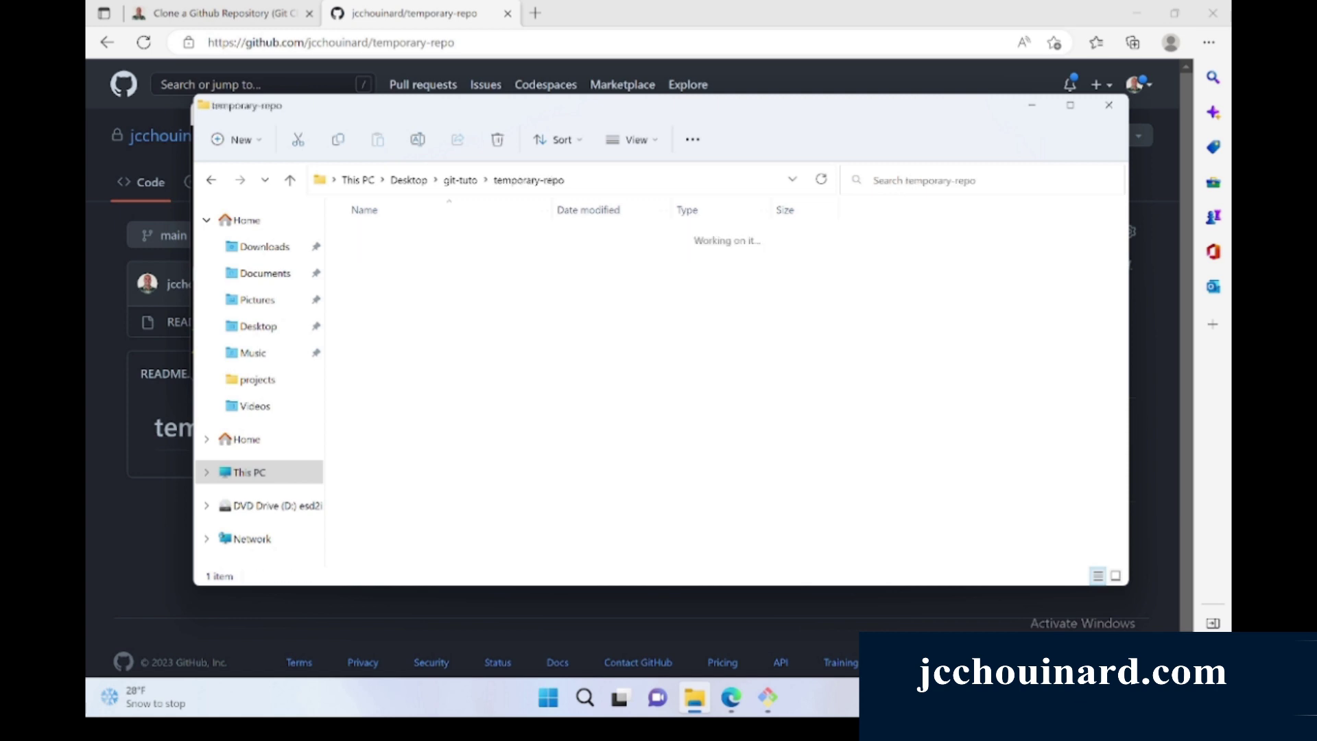